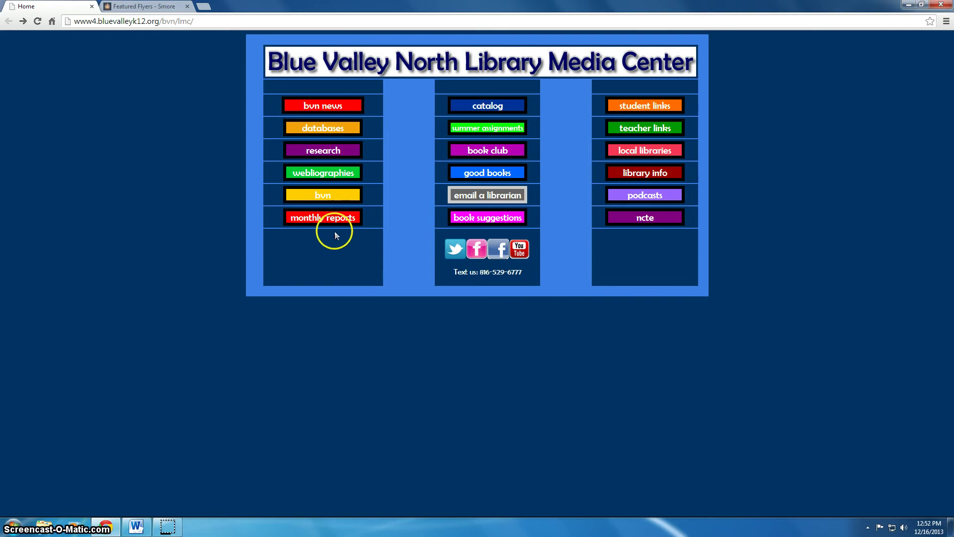
Open the library's Webliographies page, then switch to the Smore Featured Flyers tab
left_click(322, 175)
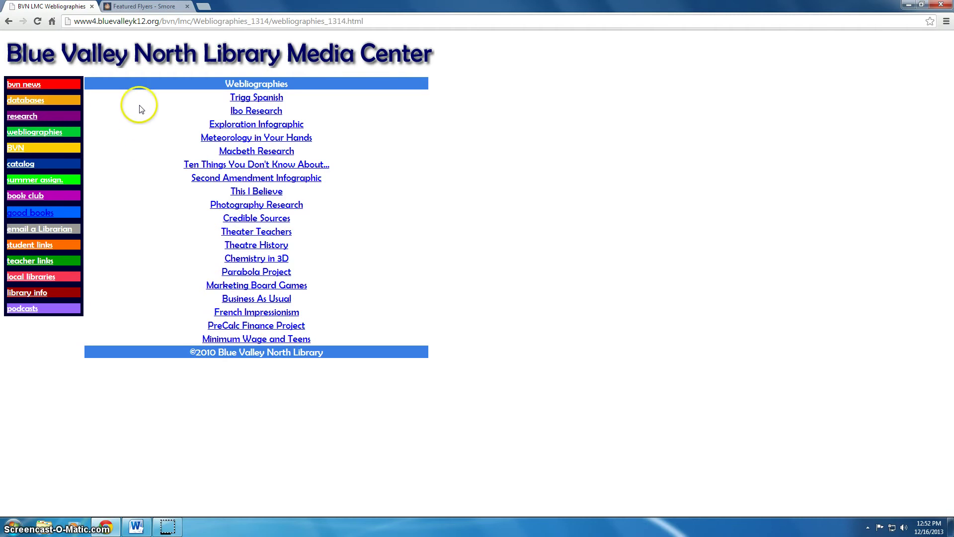
left_click(154, 9)
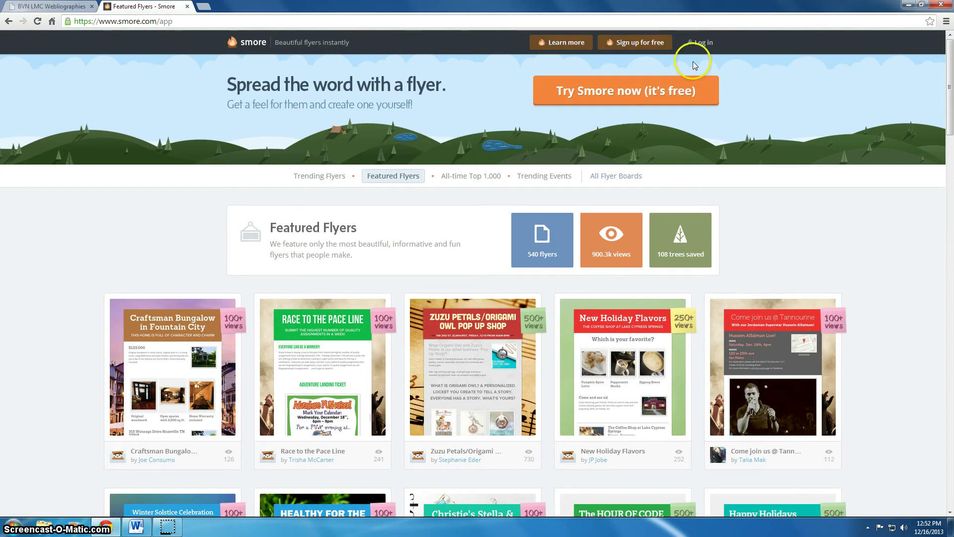
Log in to Smore with the account email and password, then scroll the featured flyers
left_click(630, 43)
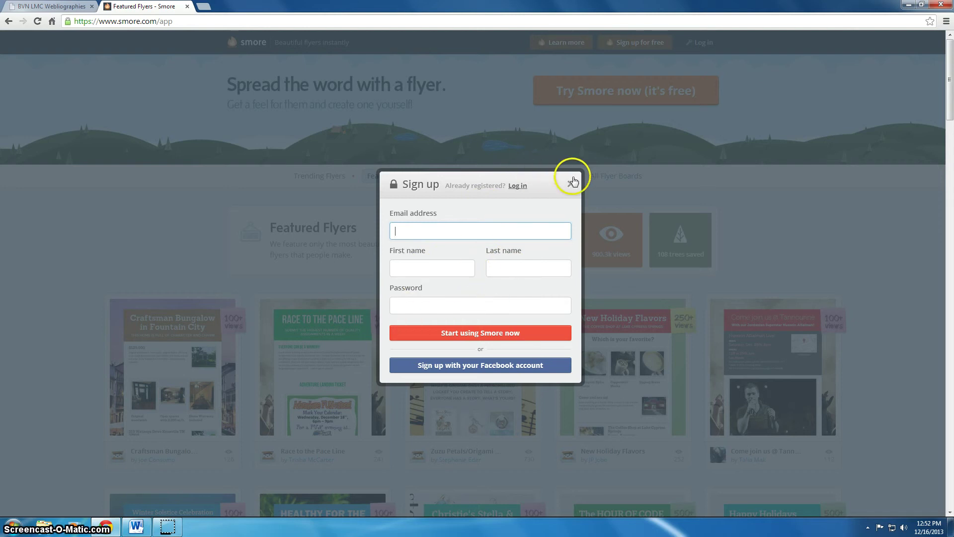
left_click(517, 186)
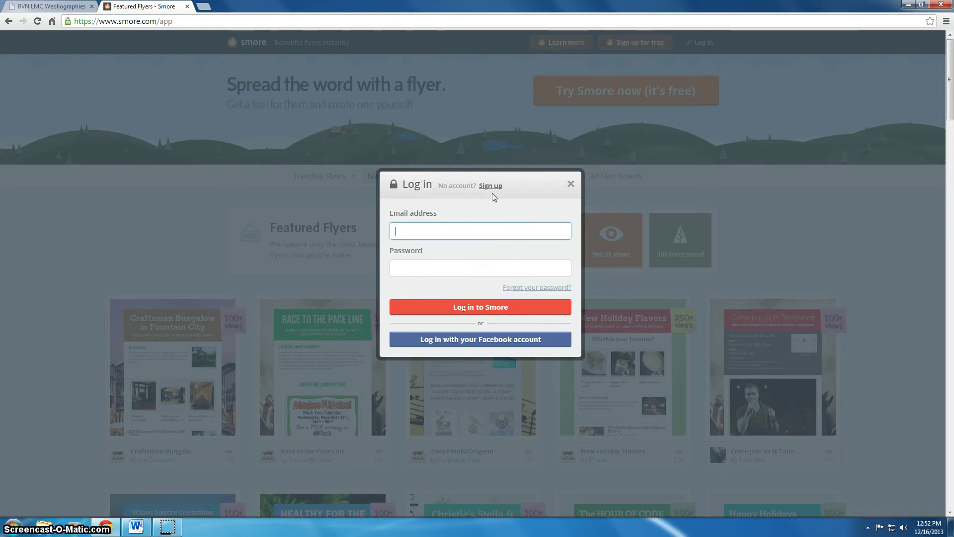
key("Tab")
type("••••••••••")
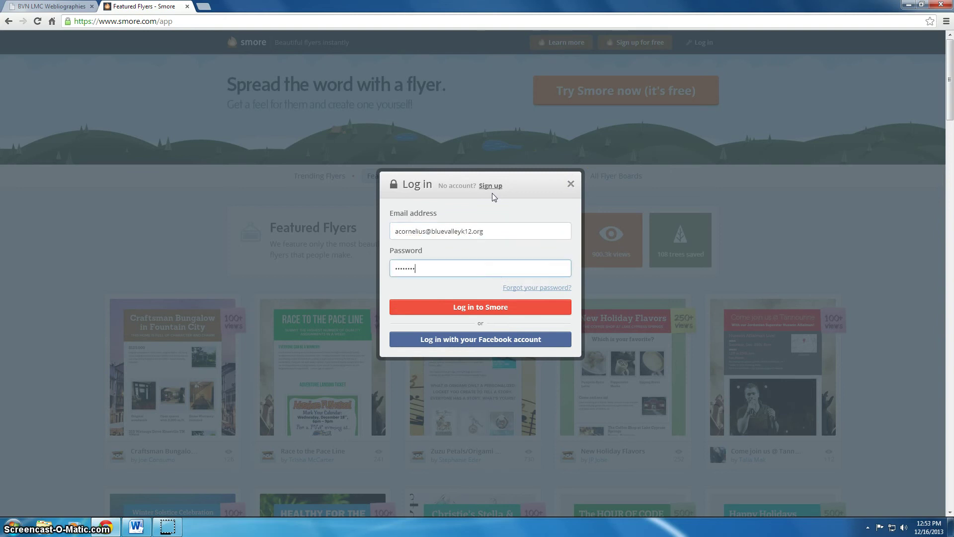
key("Return")
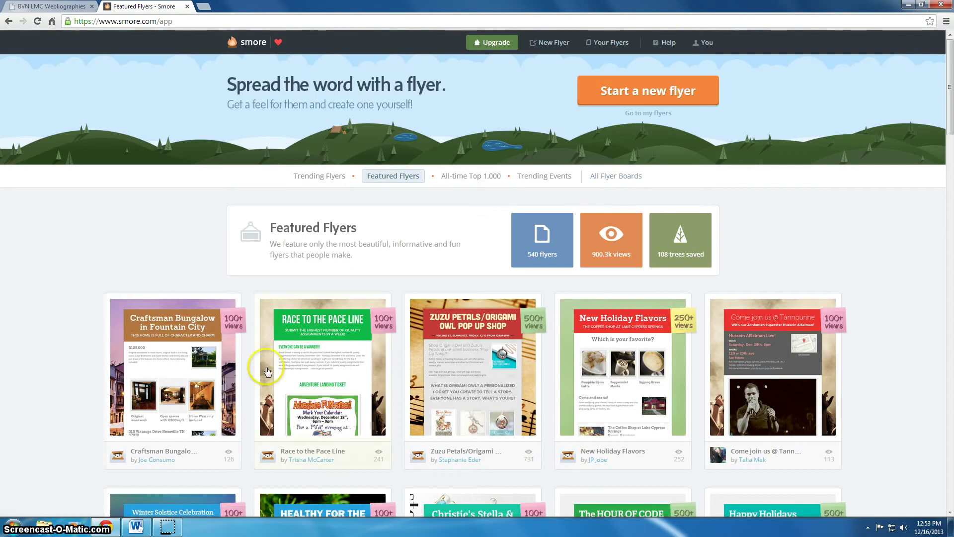
scroll(203, 366, "down", 2)
scroll(203, 366, "down", 5)
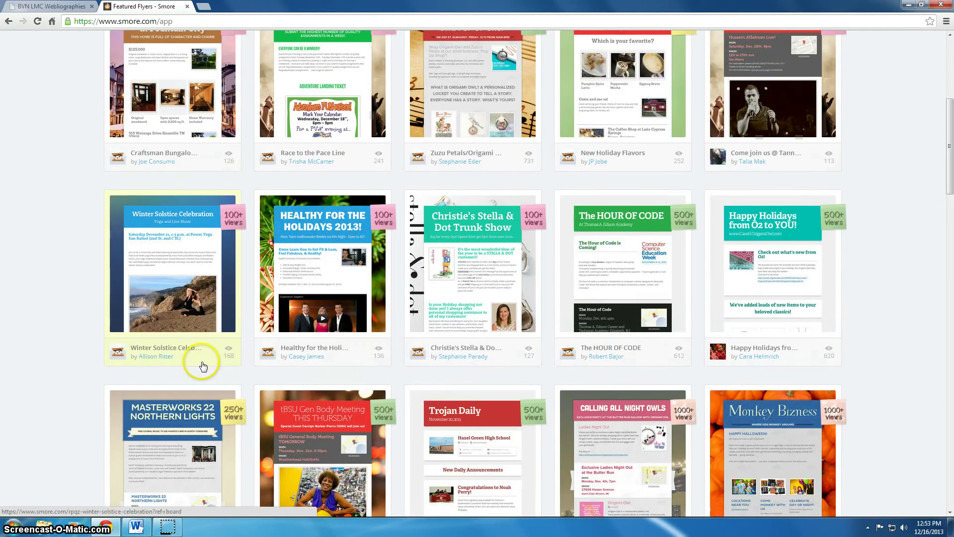
scroll(203, 367, "up", 7)
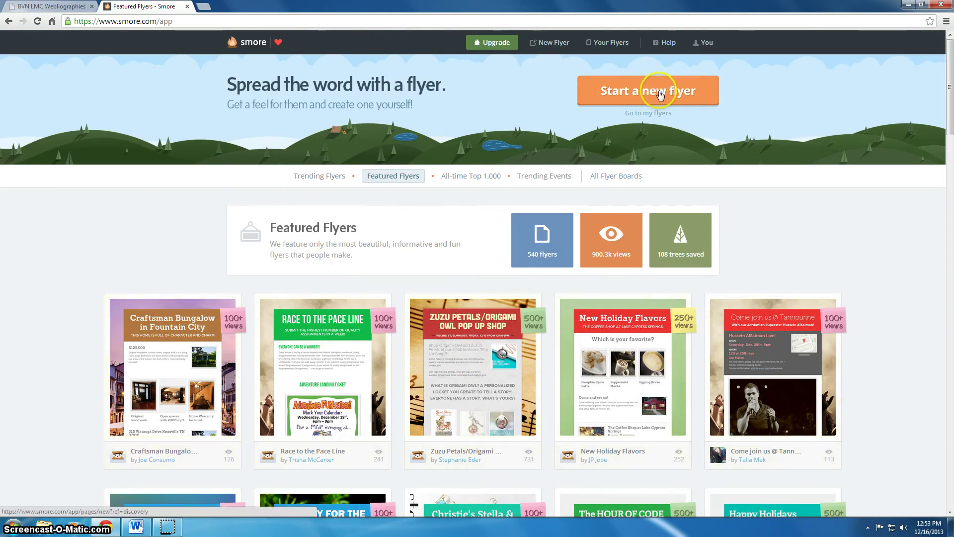
Start a News bulletin flyer titled 'Cozy Cottage in OP!' with subtitle 'Hour 2 PreCal Finance Project'
left_click(636, 92)
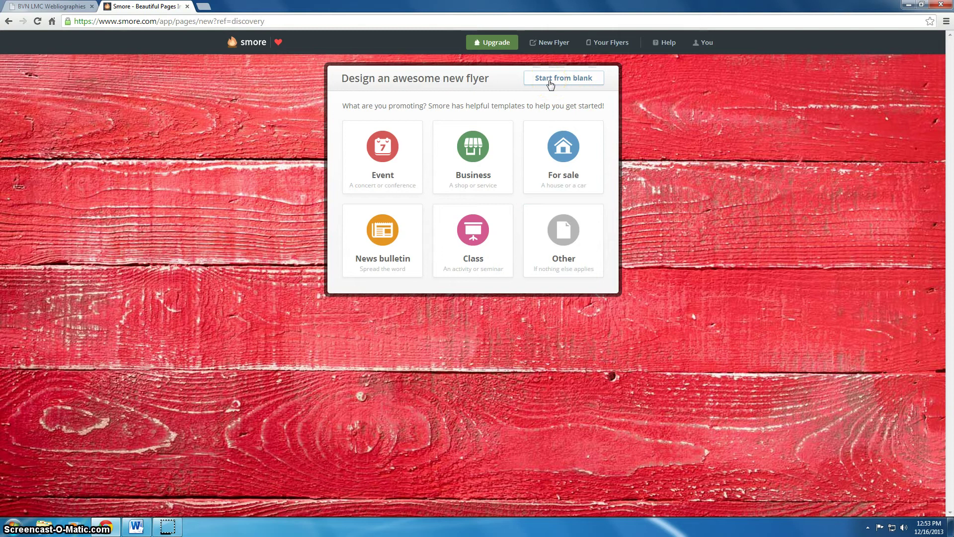
left_click(379, 235)
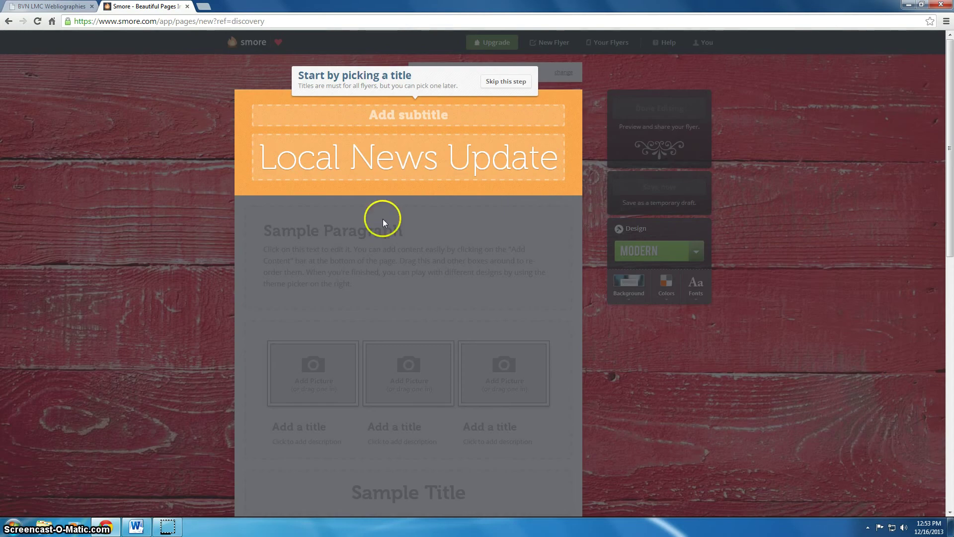
left_click(388, 160)
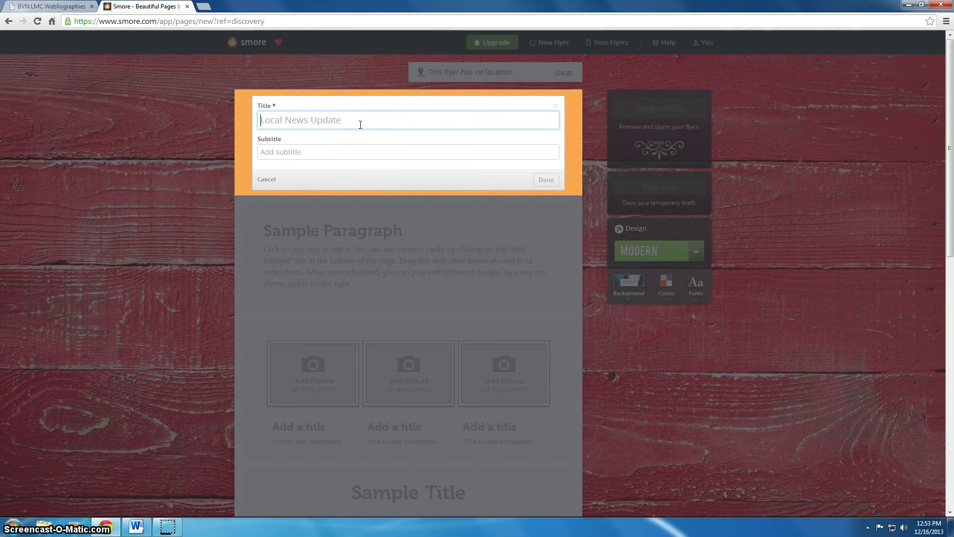
type("Cozy Cottage in OP!")
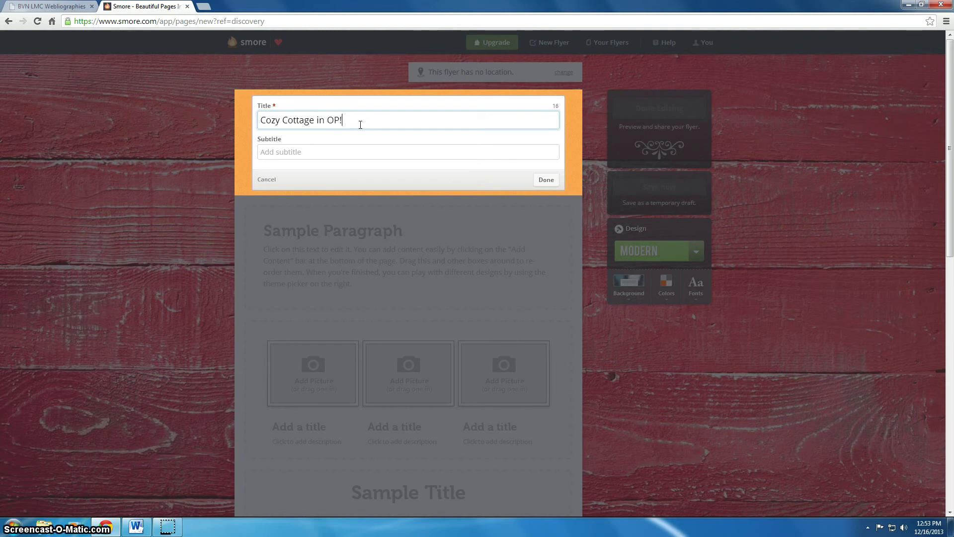
left_click(364, 156)
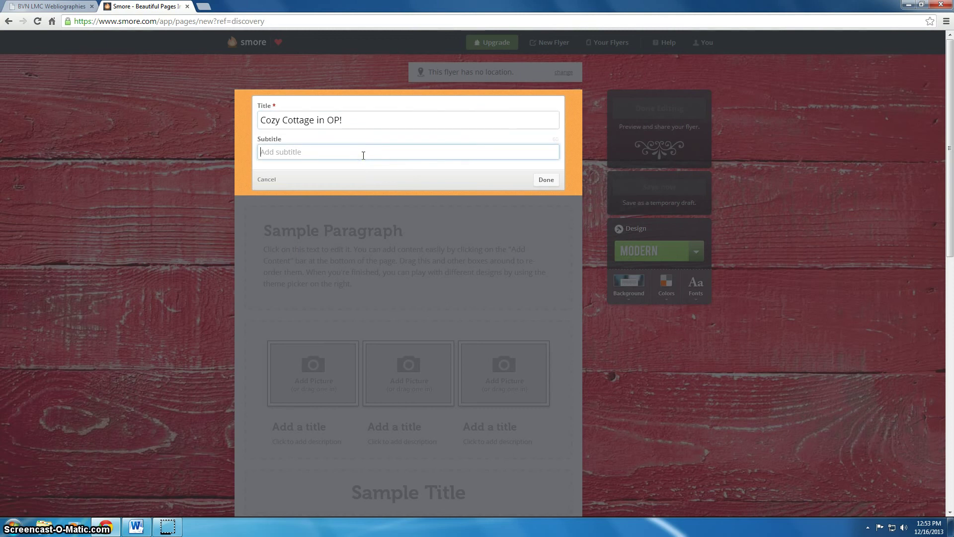
key("BackSpace")
type("Hour 2 PreCal Finance Project")
left_click(543, 180)
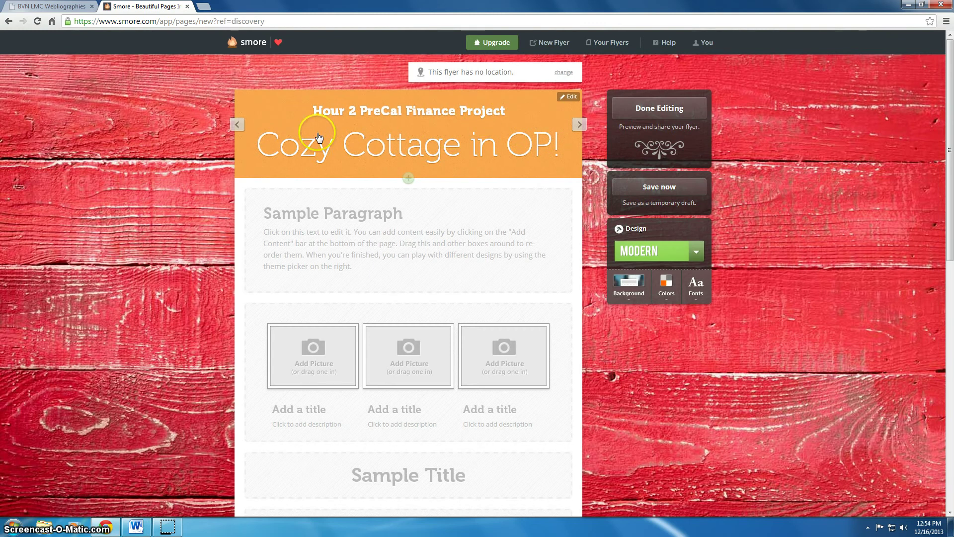
left_click(580, 124)
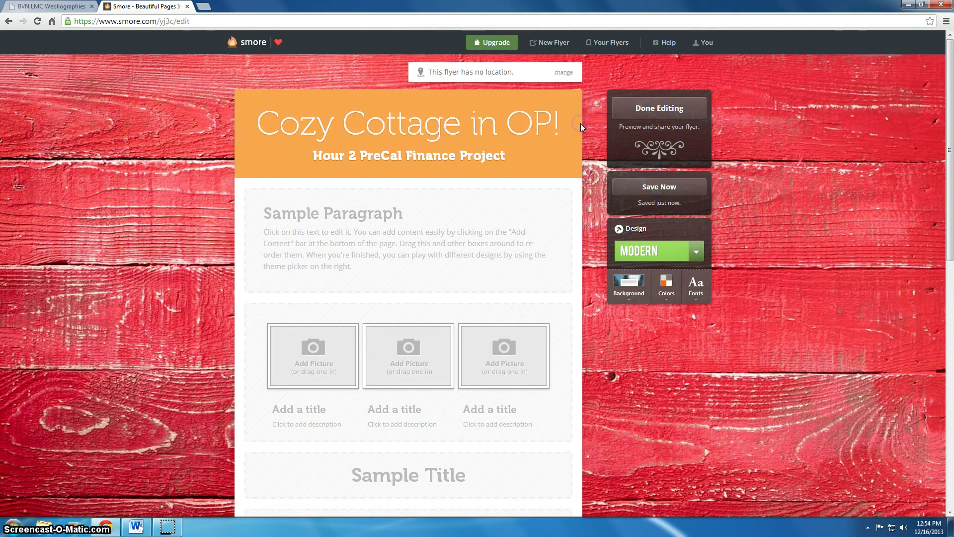
left_click(581, 124)
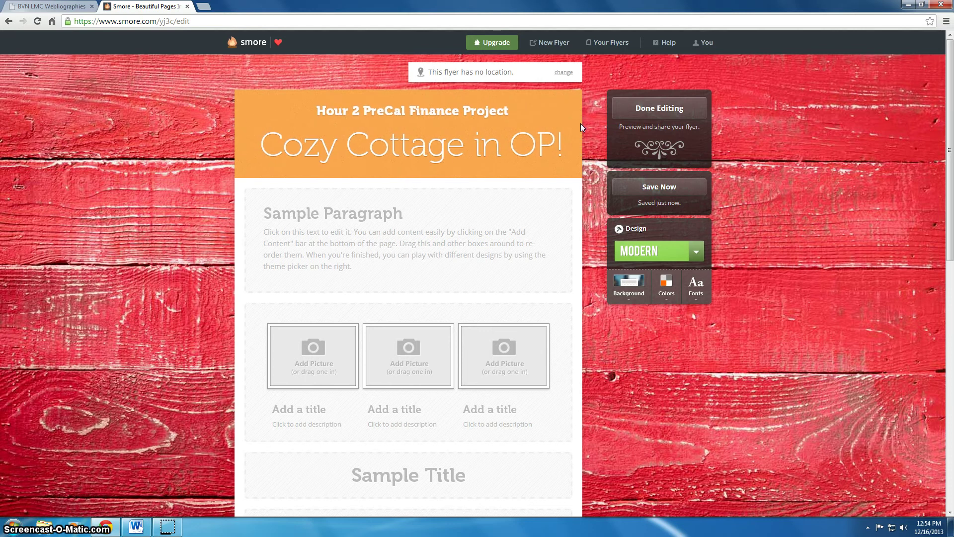
left_click(579, 127)
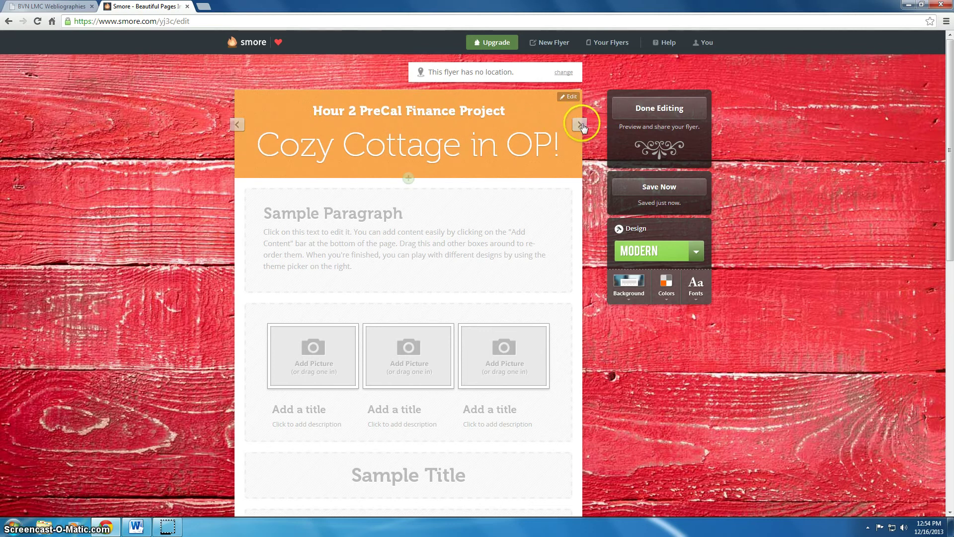
left_click(580, 125)
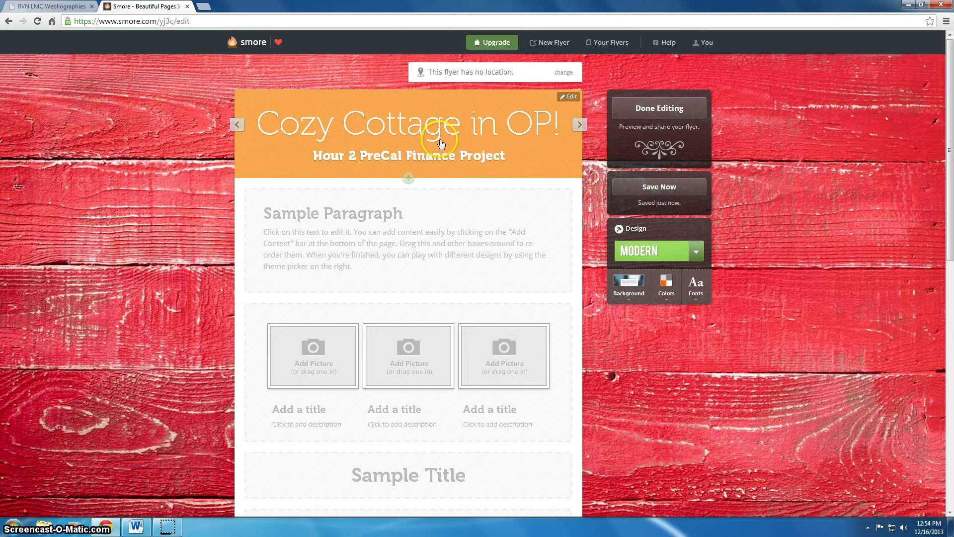
left_click(694, 251)
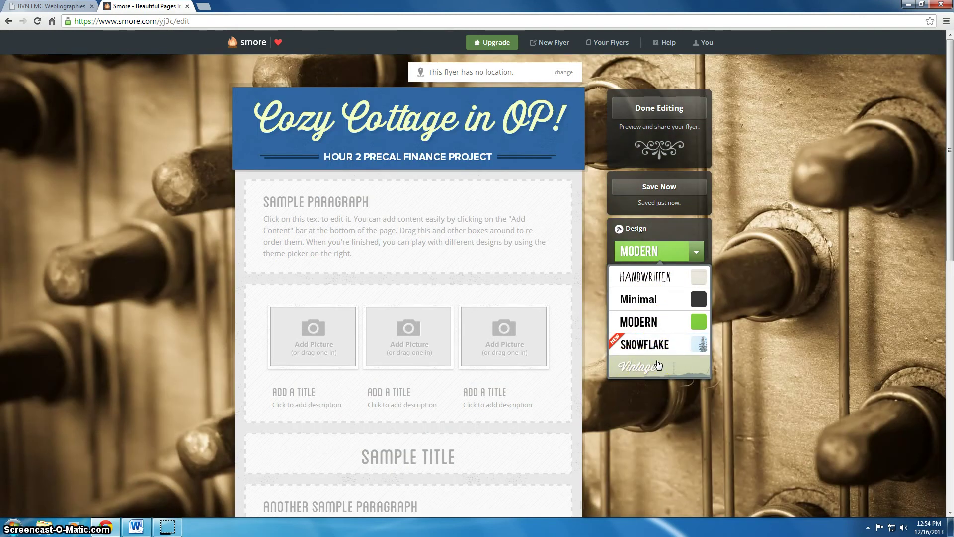
left_click(655, 279)
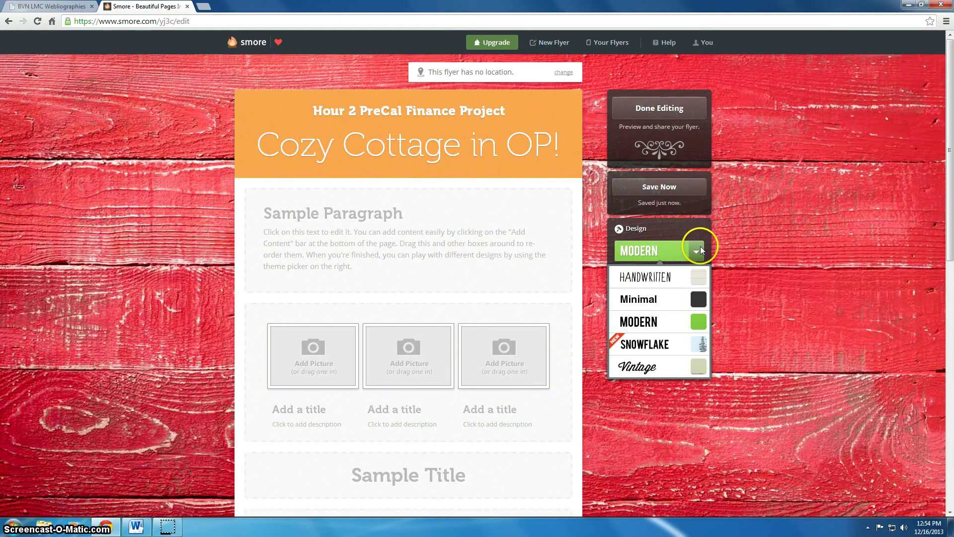
left_click(702, 232)
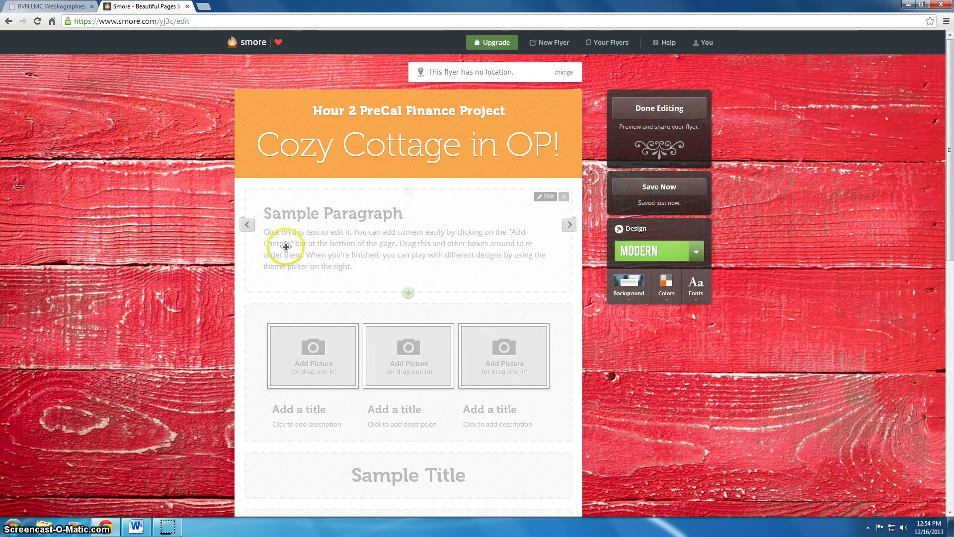
Cycle the Sample Paragraph's layouts until it is text-only with no picture
left_click(572, 227)
left_click(572, 227)
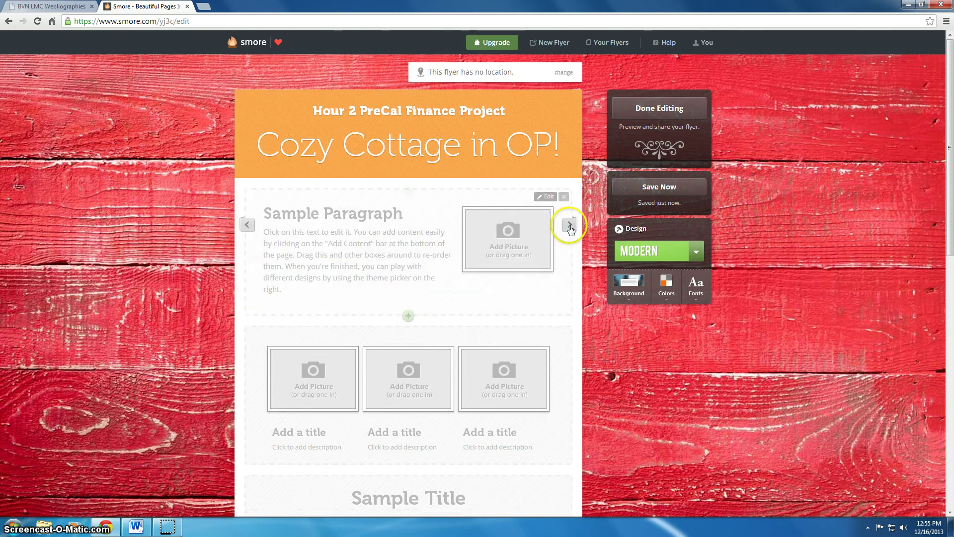
left_click(570, 227)
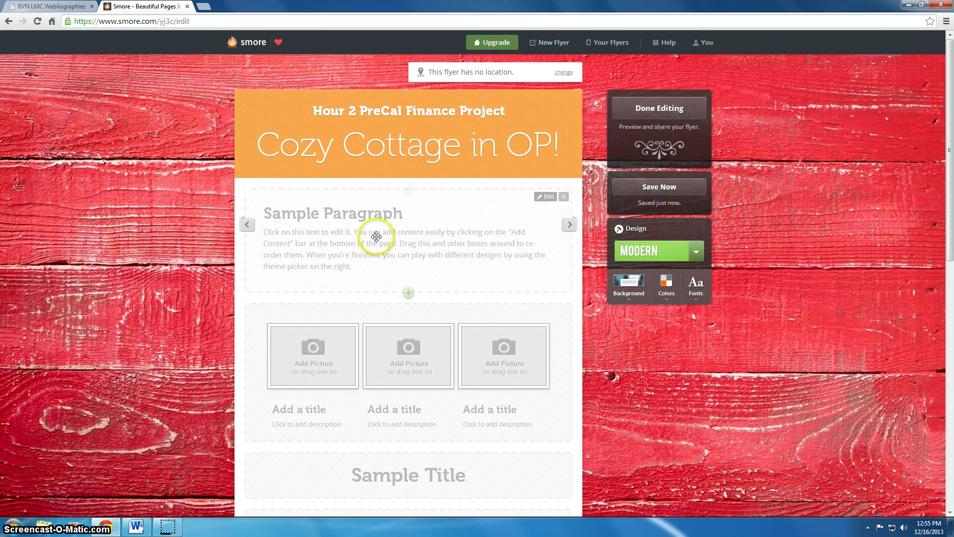
Open the add-content choices and dismiss them without adding a block
mouse_move(409, 294)
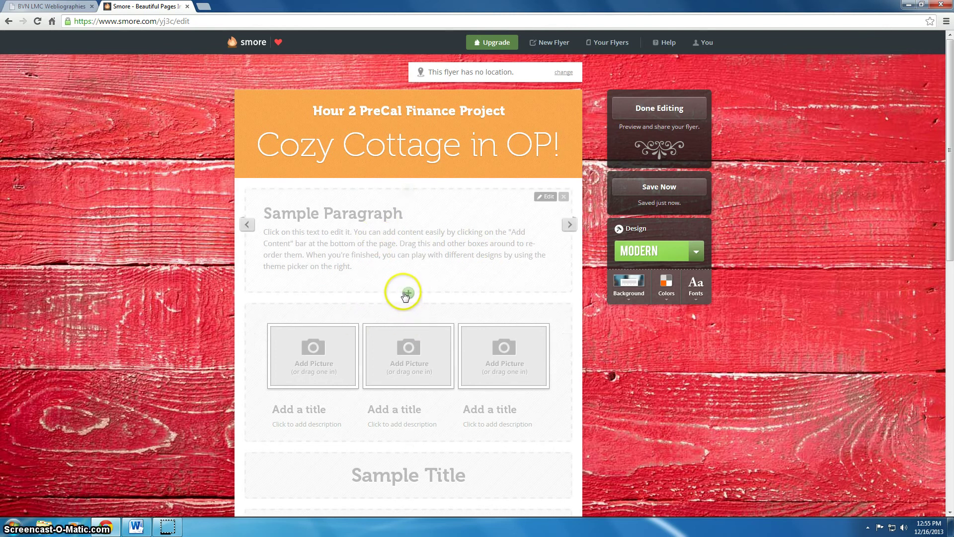
left_click(407, 295)
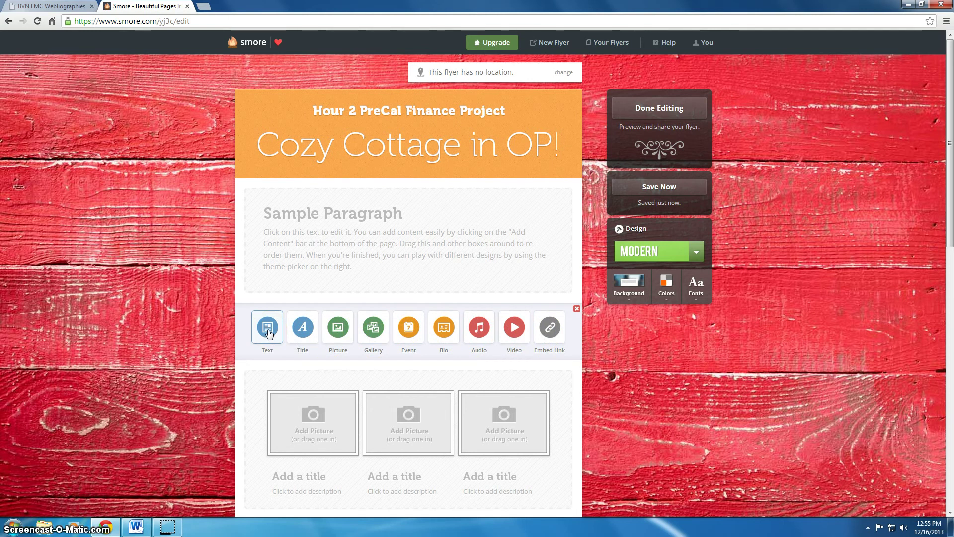
left_click(269, 332)
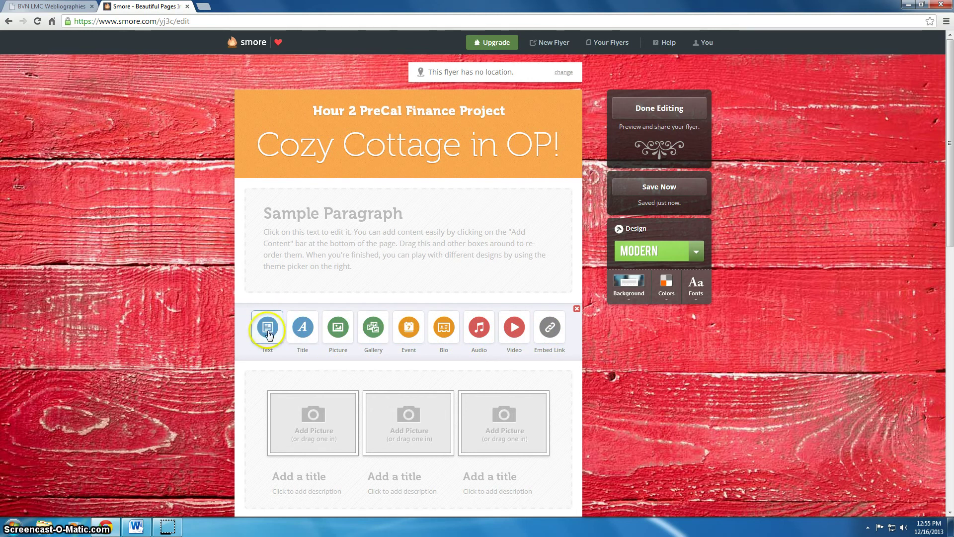
left_click(577, 311)
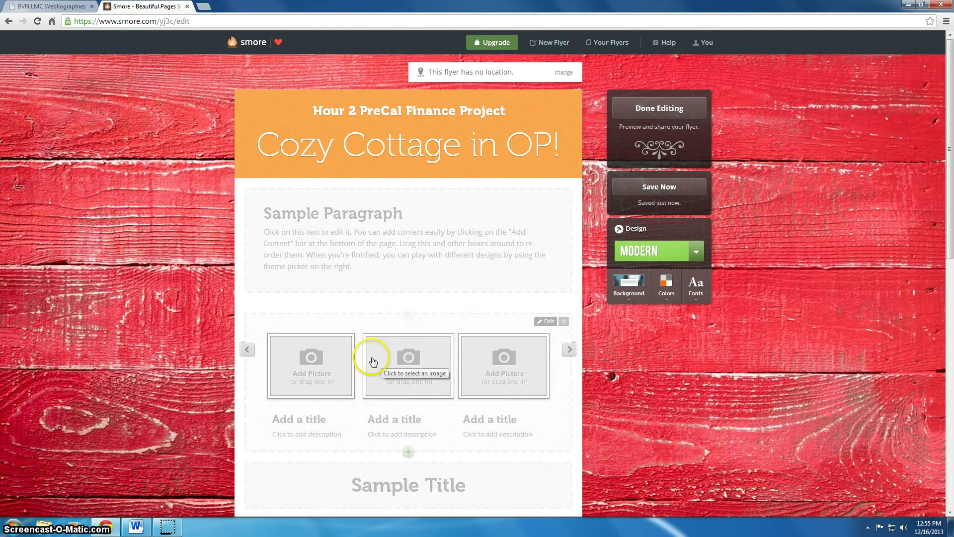
Scroll through the flyer, then bring up the Word document with the PV equation
scroll(374, 362, "down", 1)
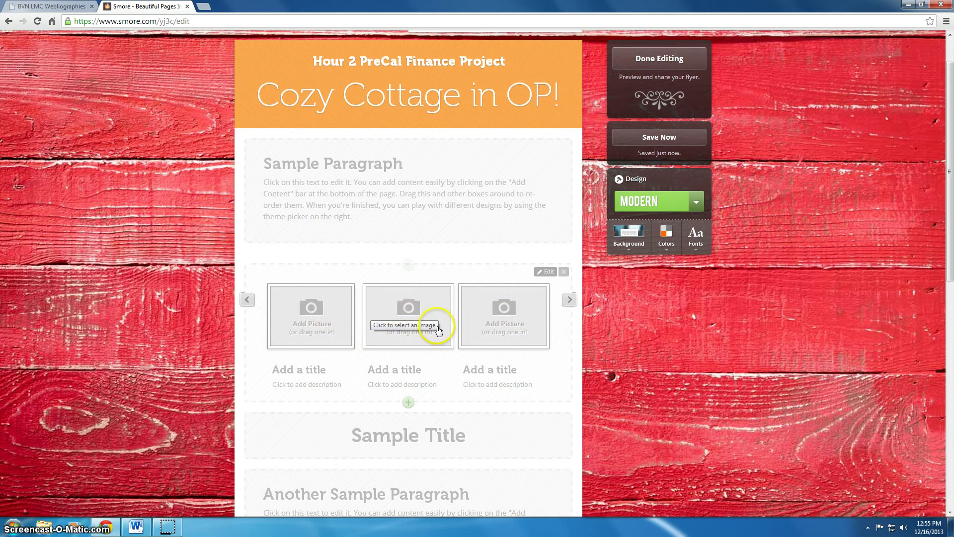
scroll(433, 328, "down", 2)
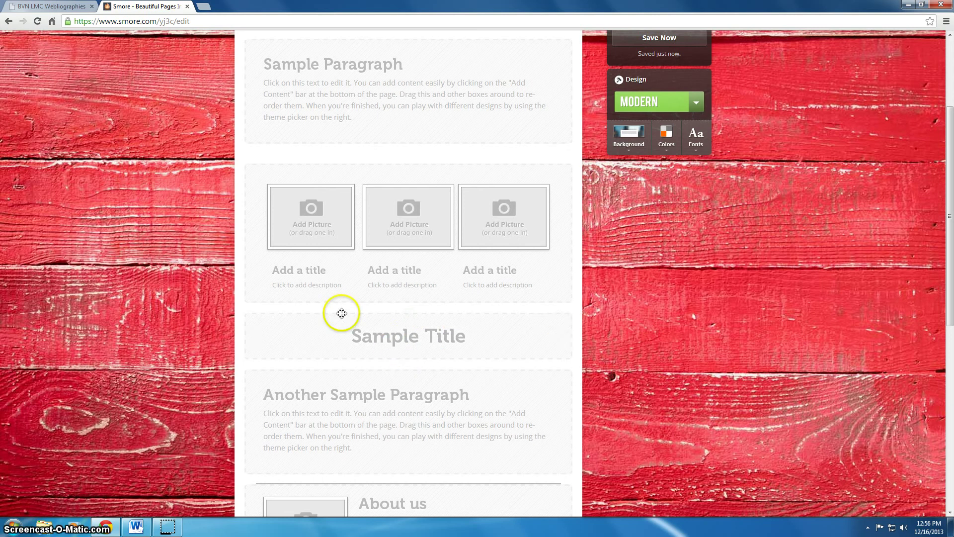
scroll(341, 313, "up", 2)
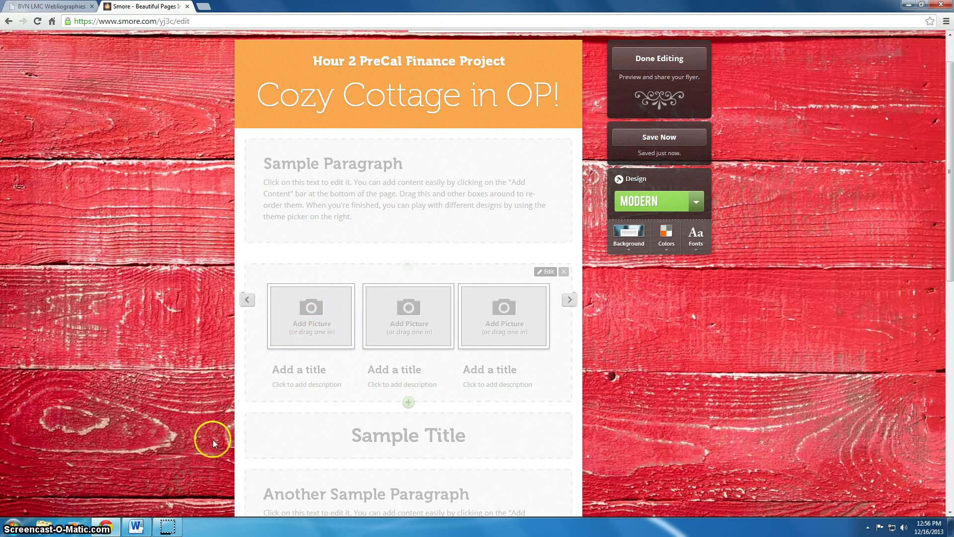
left_click(138, 526)
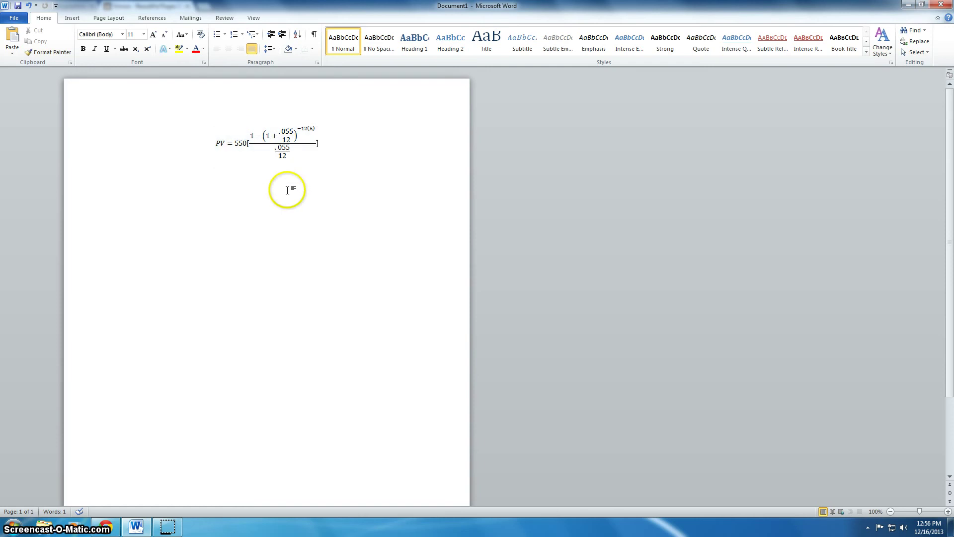
left_click(71, 18)
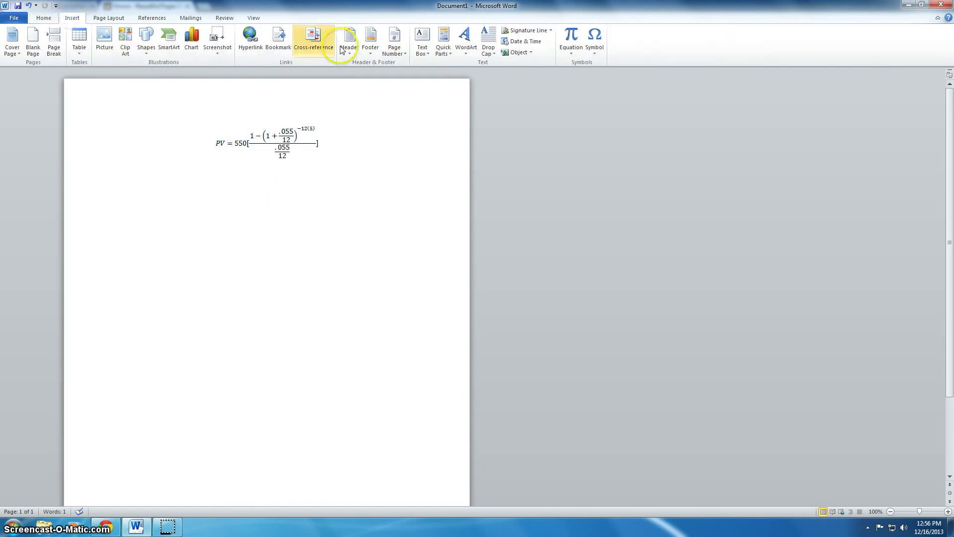
left_click(567, 39)
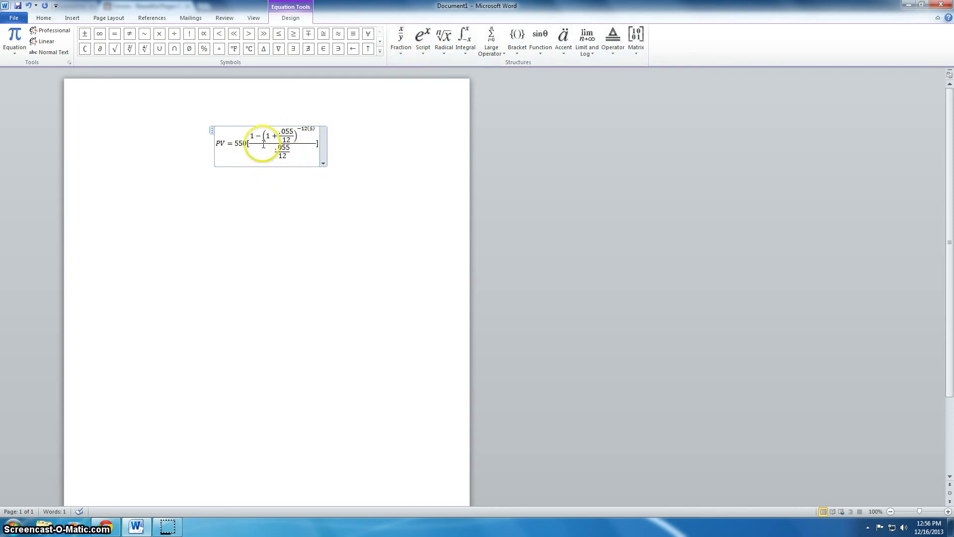
left_click(400, 179)
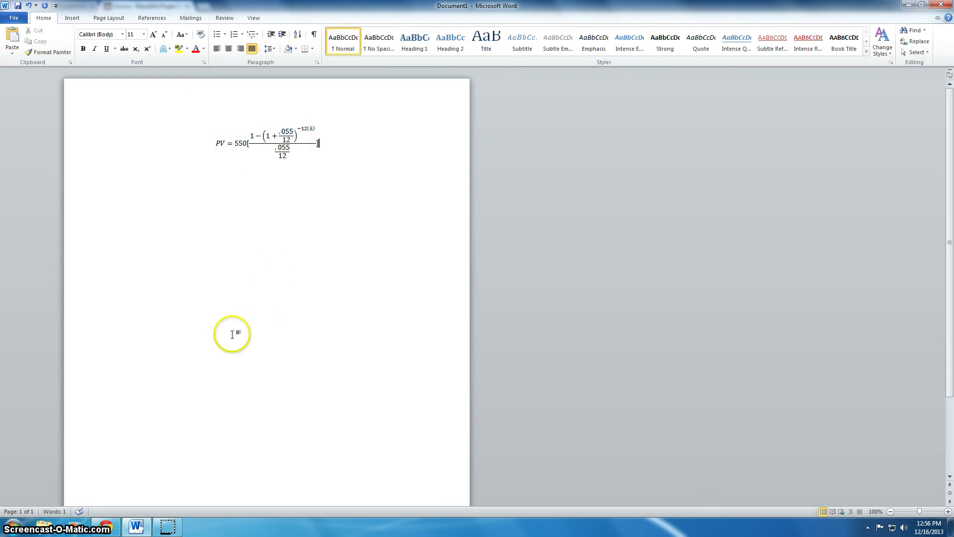
left_click(160, 380)
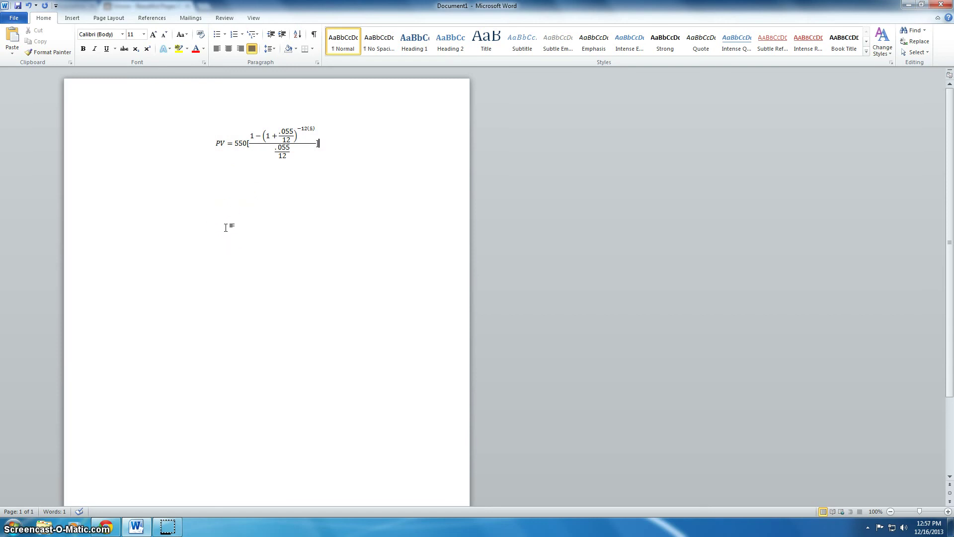
left_click(205, 239)
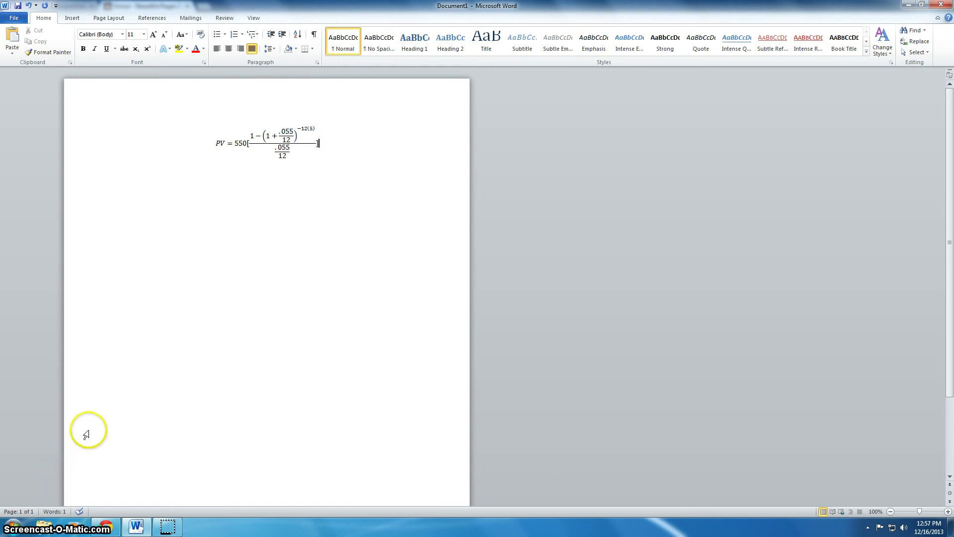
Launch Snipping Tool and snip the area around the present-value equation
left_click(14, 526)
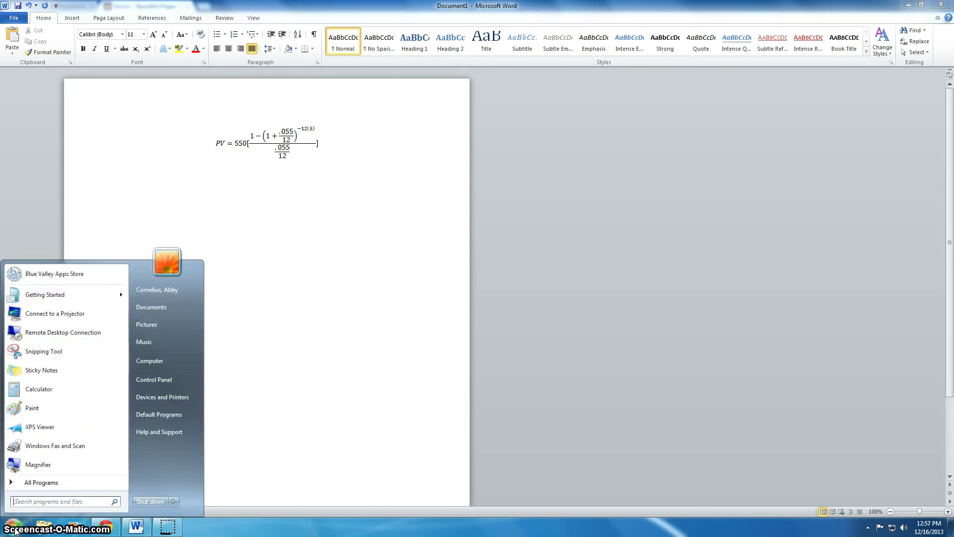
left_click(38, 350)
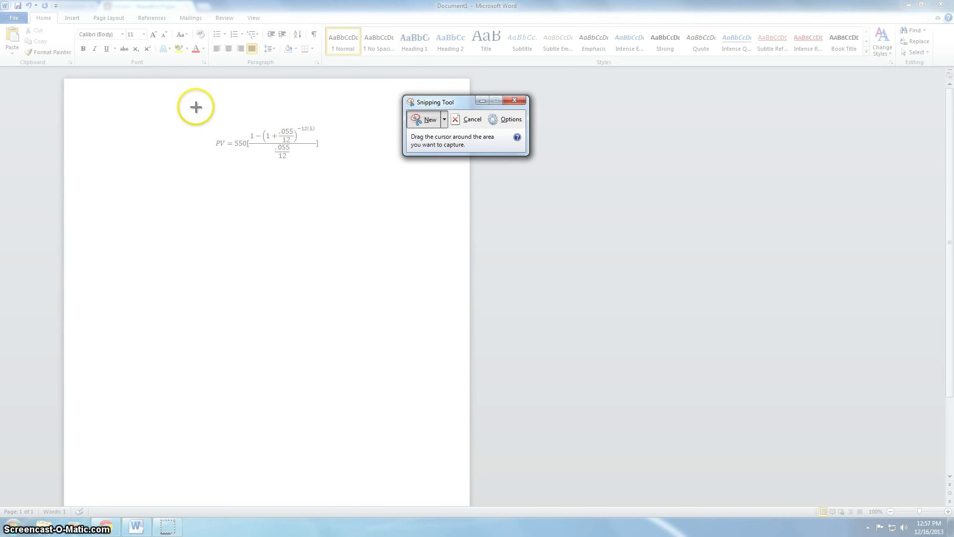
left_click_drag(196, 107, 346, 181)
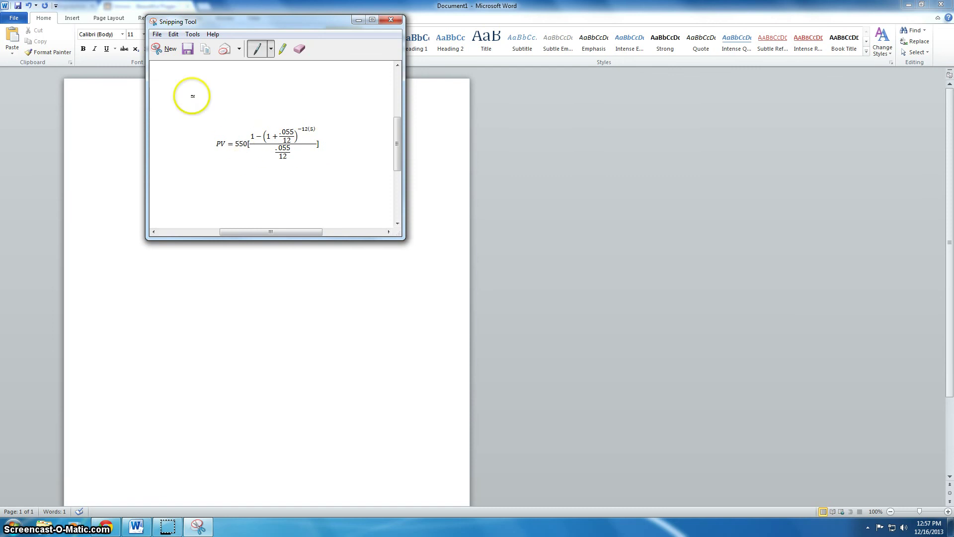
Save the snip to the Desktop as PNG 'Capture', close Snipping Tool and minimize Word
left_click(157, 35)
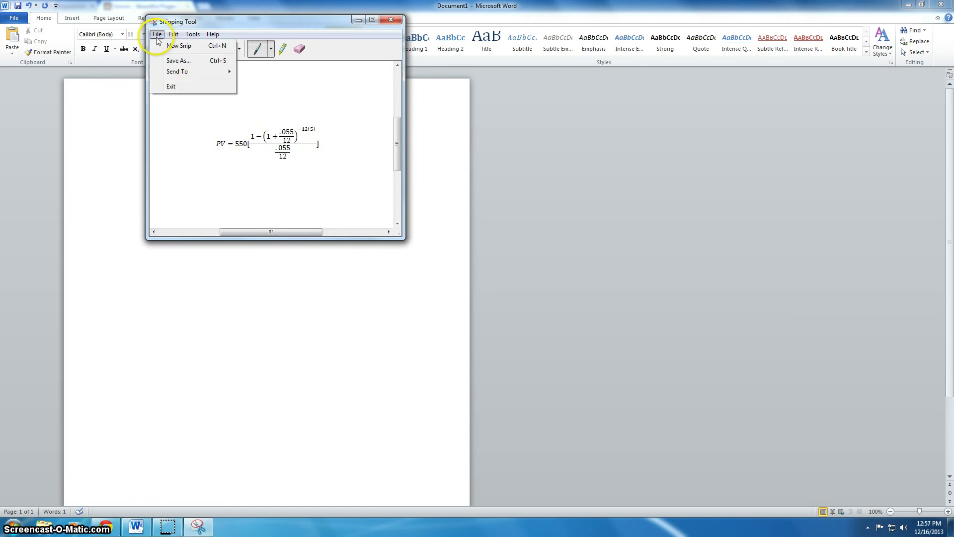
left_click(176, 63)
left_click(185, 107)
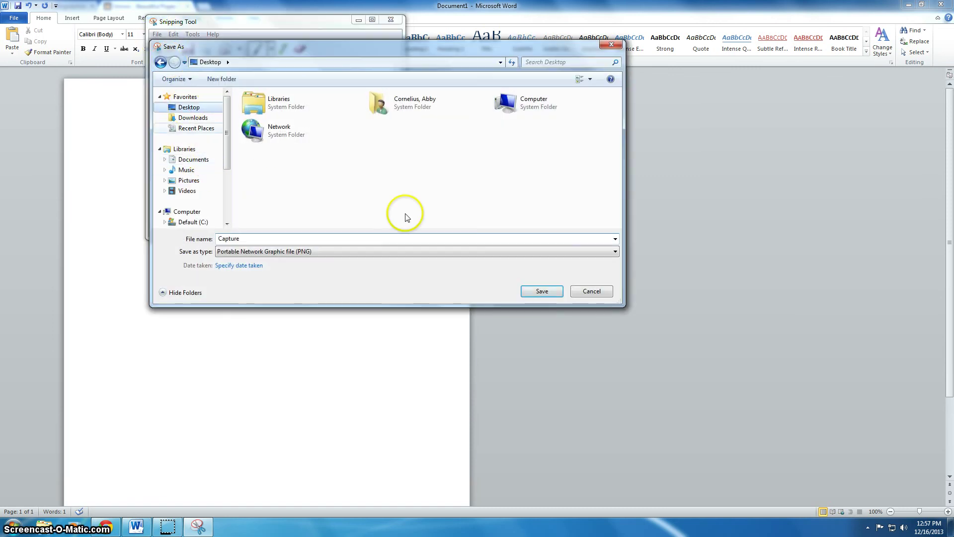
left_click(541, 292)
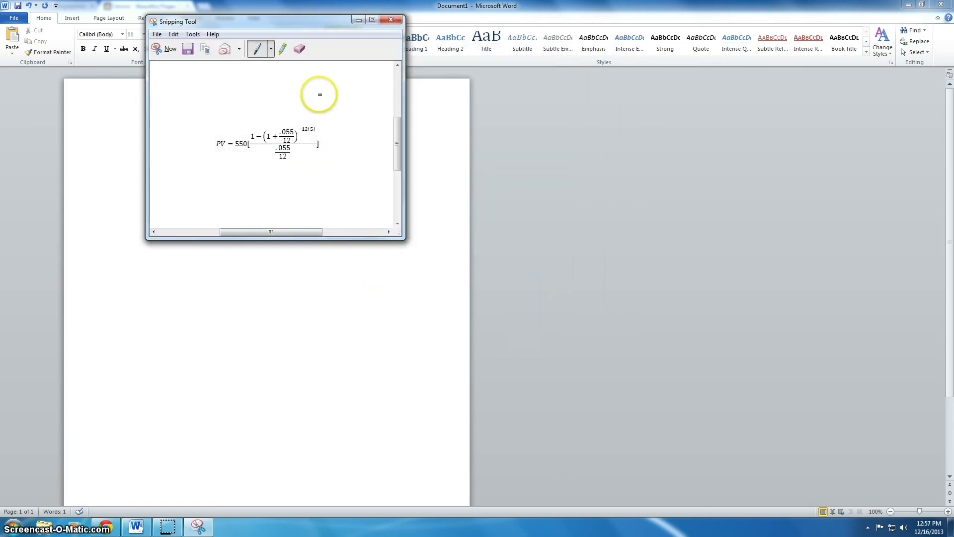
left_click(391, 19)
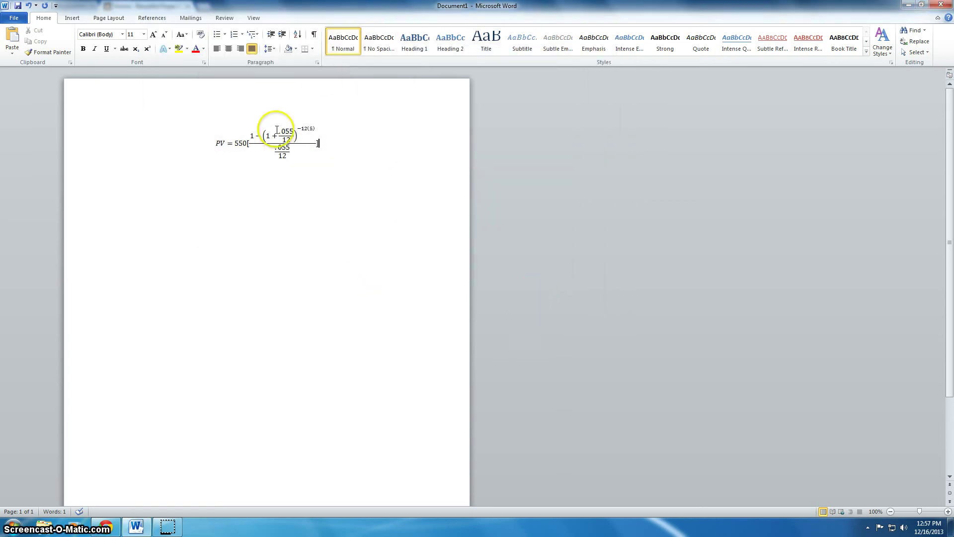
left_click(907, 6)
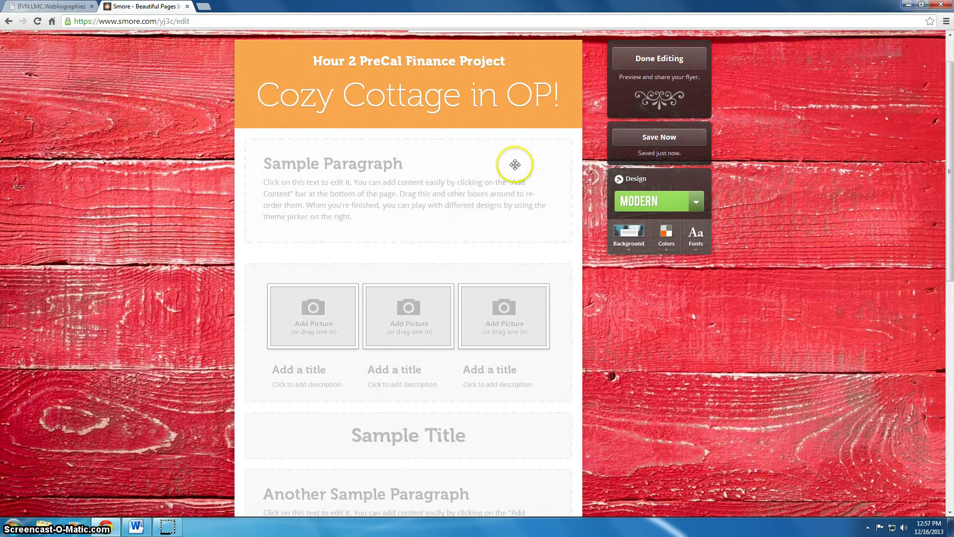
Upload Desktop 'Capture' into the first gallery slot and give Sample Paragraph a picture layout
left_click(308, 311)
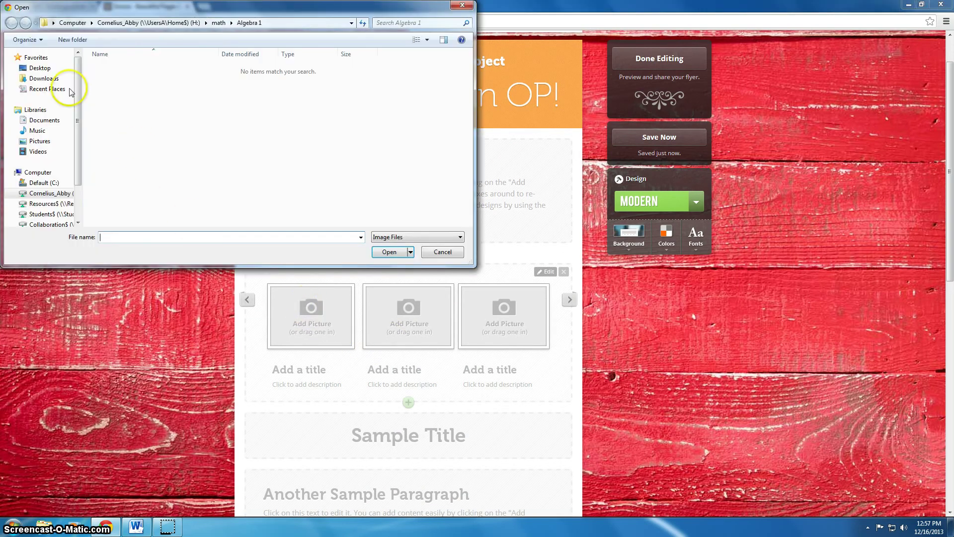
left_click(40, 68)
left_click(260, 99)
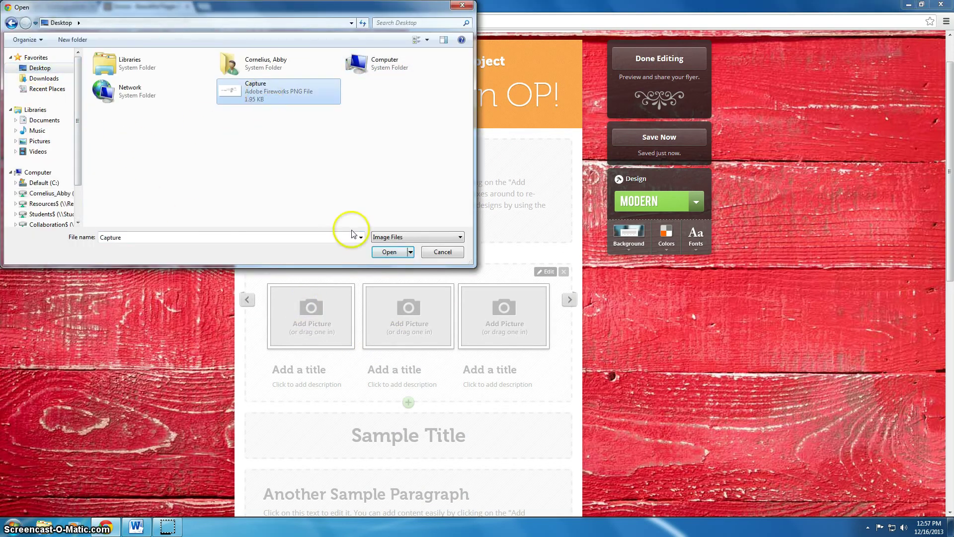
left_click(392, 251)
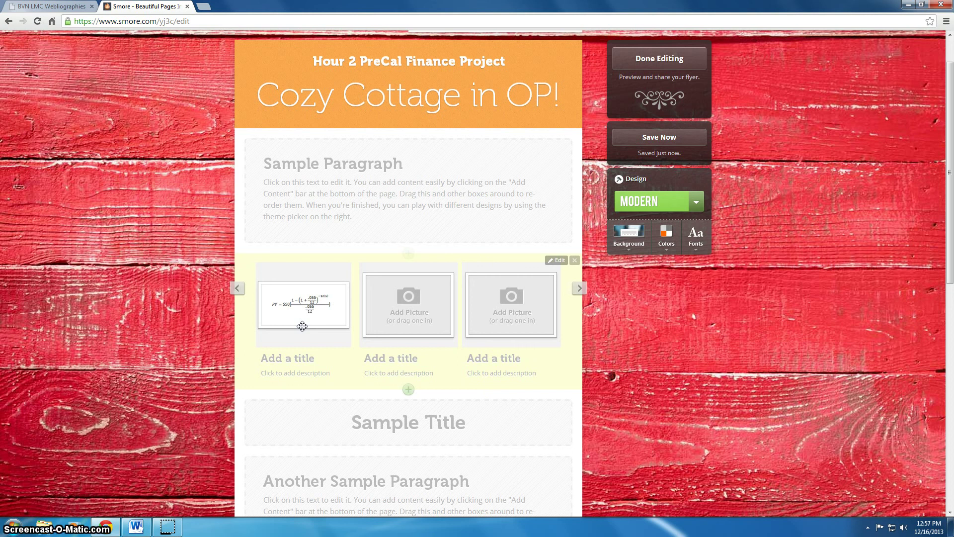
mouse_move(315, 316)
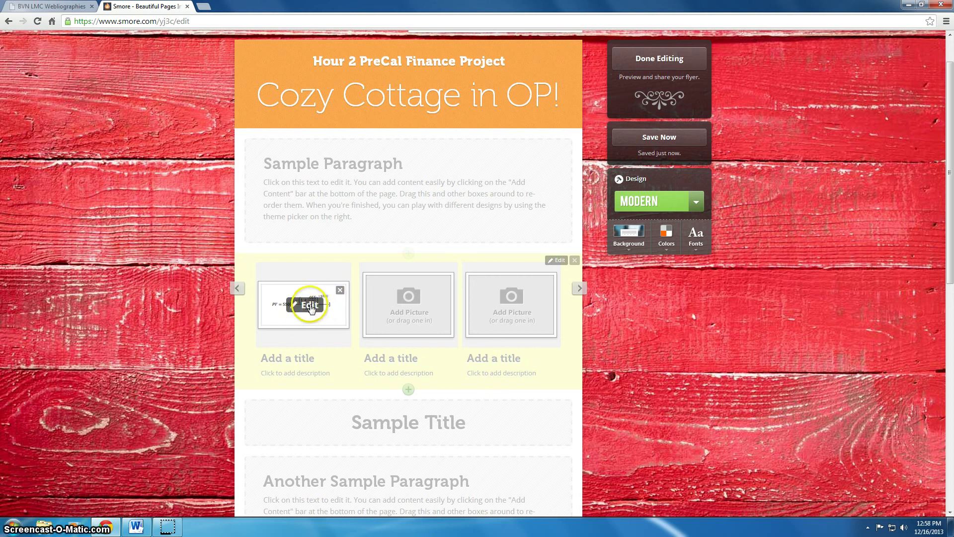
left_click(569, 176)
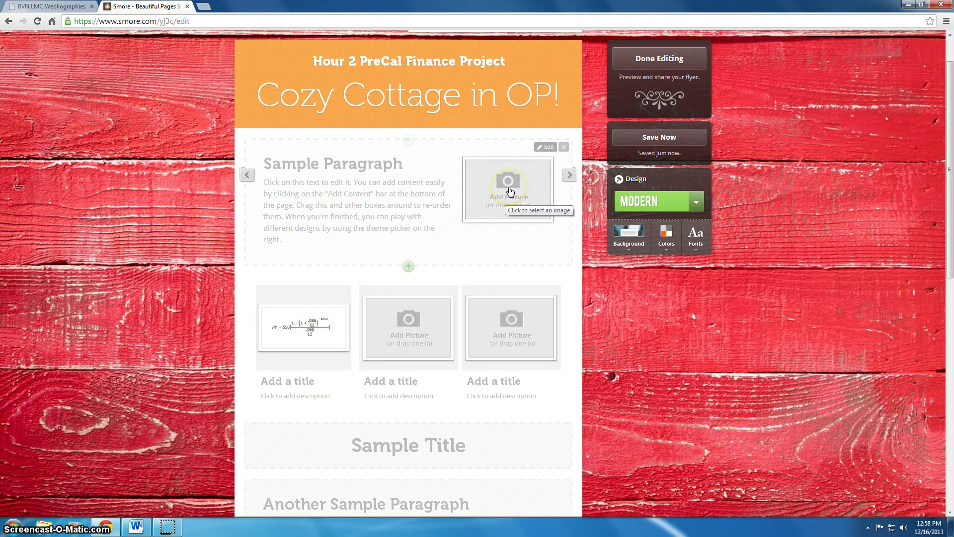
scroll(452, 373, "down", 2)
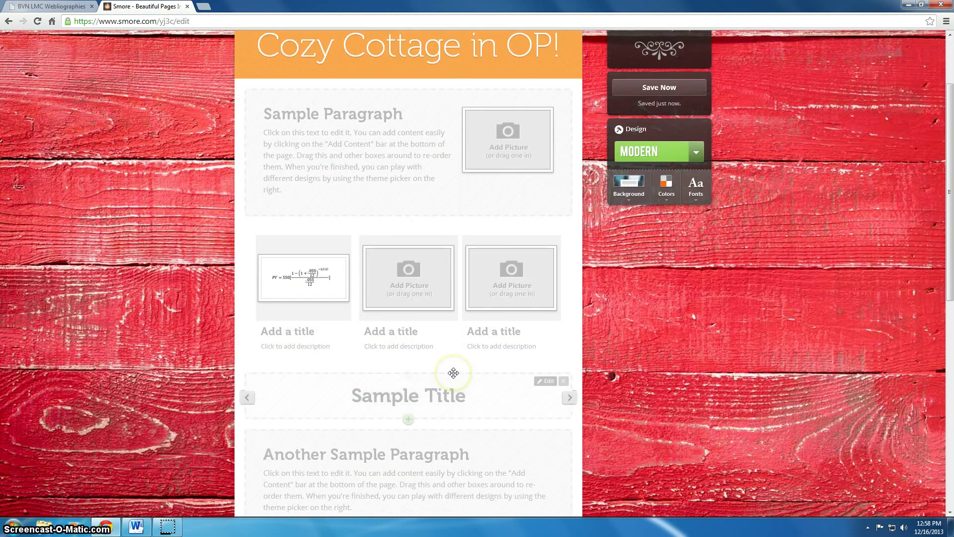
scroll(453, 372, "down", 2)
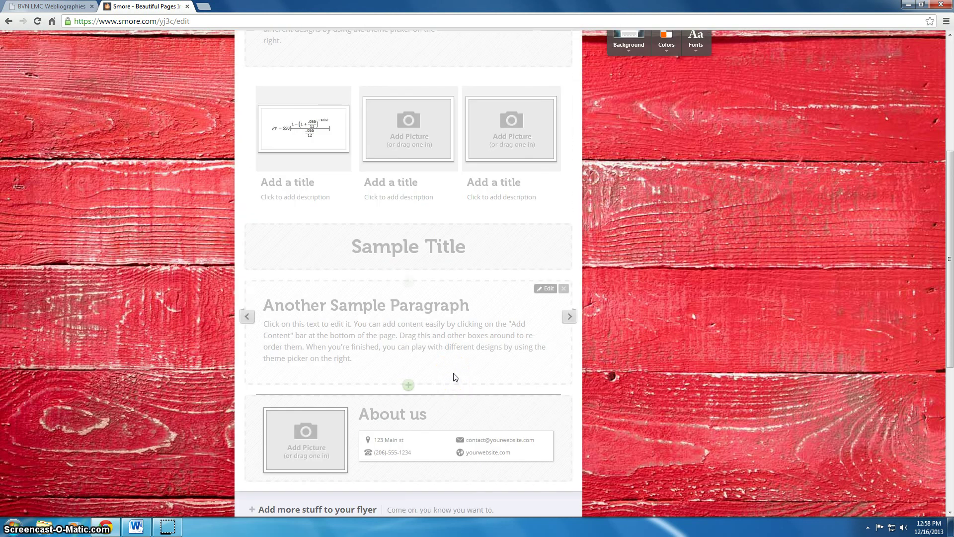
scroll(452, 372, "down", 1)
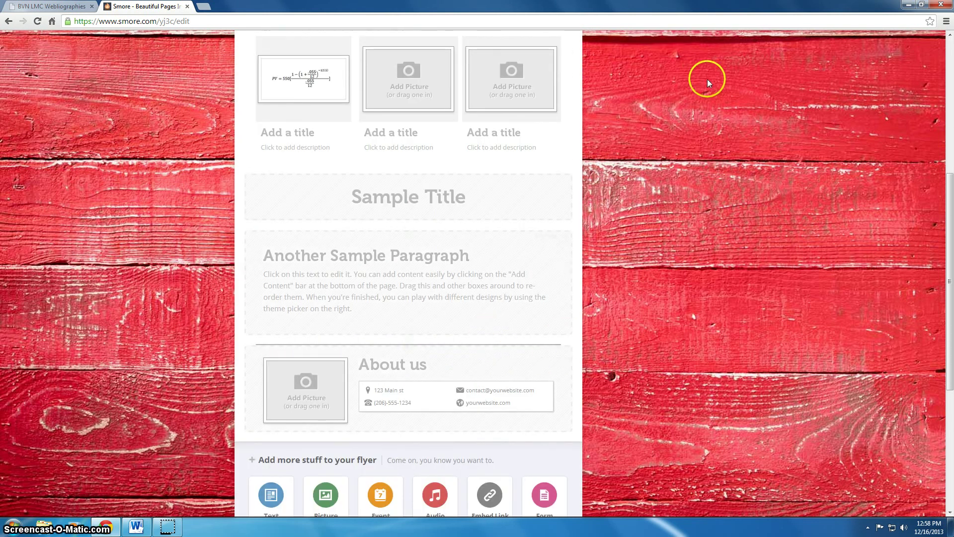
scroll(715, 89, "up", 4)
scroll(785, 226, "up", 2)
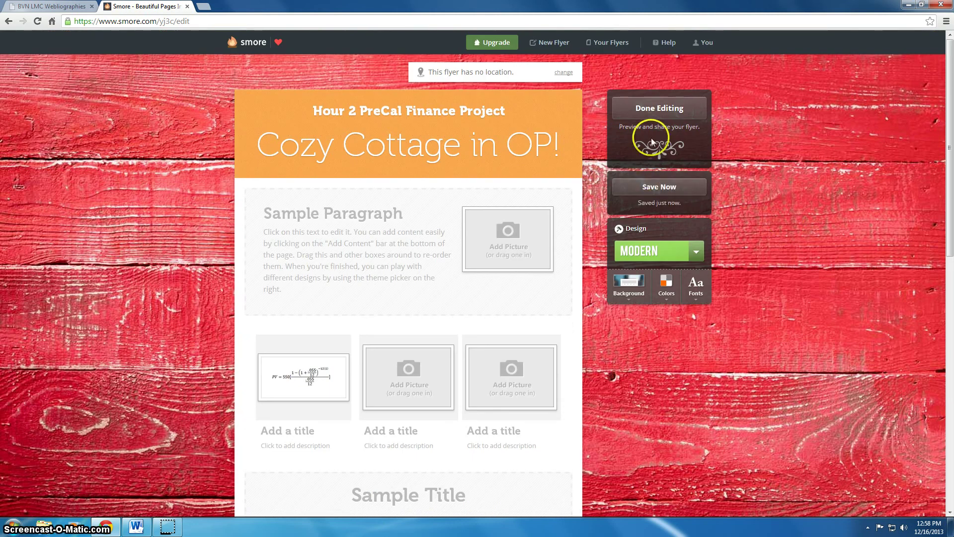
Publish the flyer with Done Editing at smore.com/yj3c-cozy-cottage-in-op, then open the Start menu
left_click(653, 110)
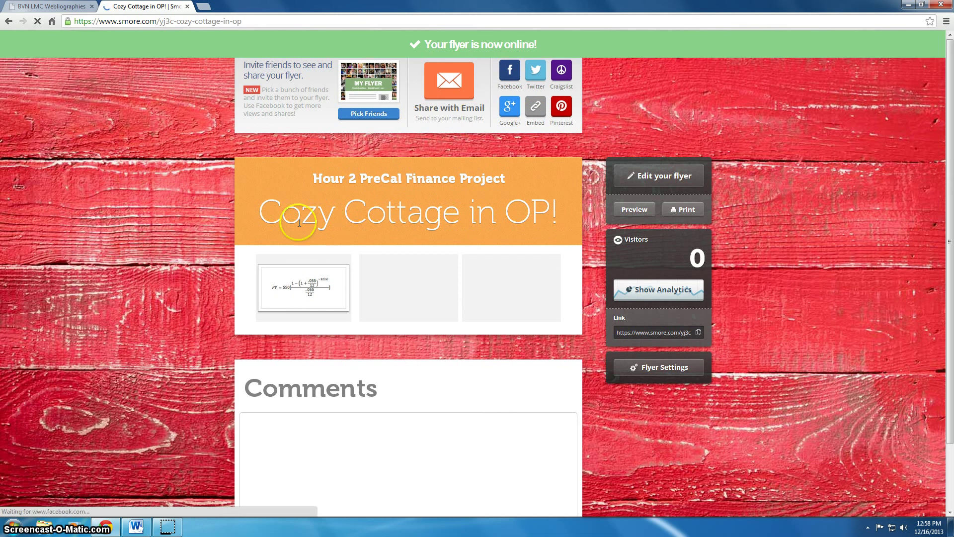
left_click(406, 312)
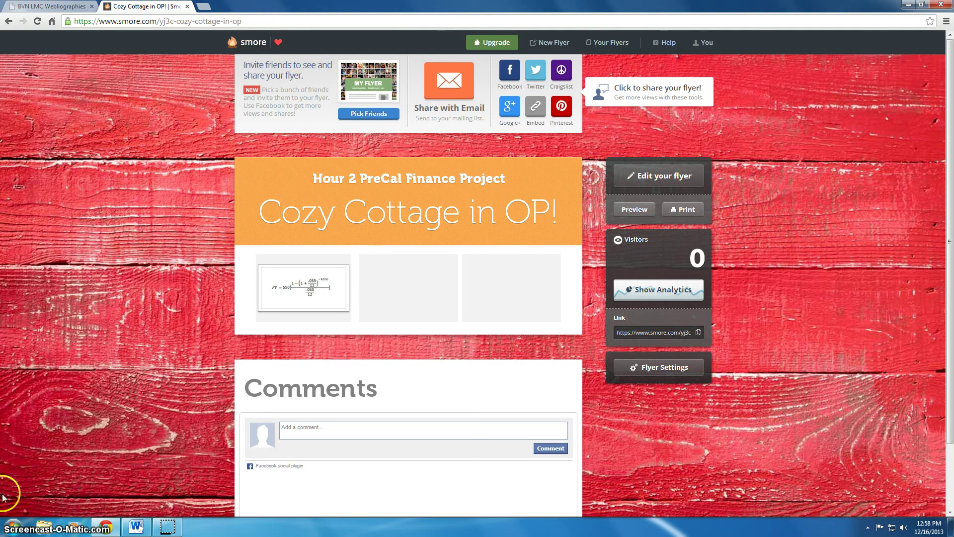
left_click(14, 527)
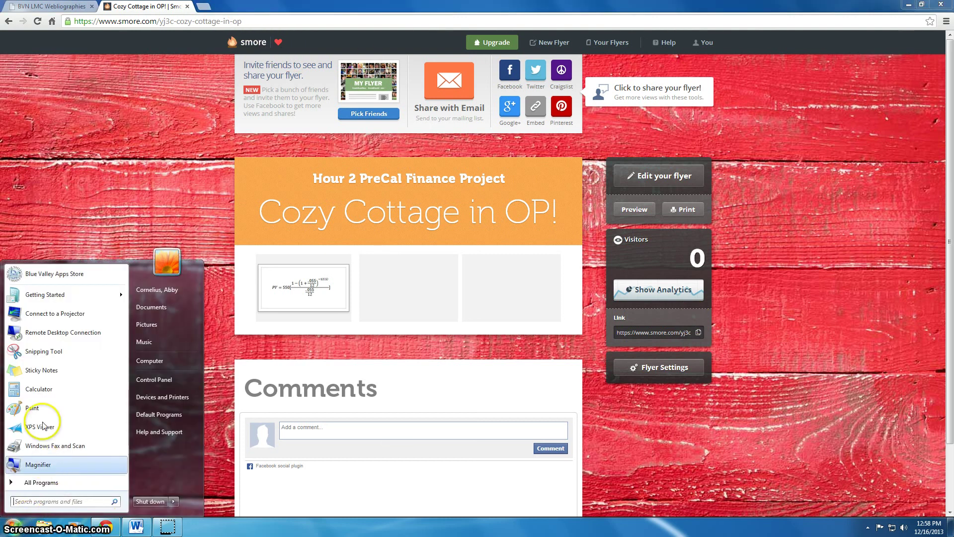
Go through All Programs into the Microsoft Office folder to launch Outlook 2010
left_click(43, 483)
left_click(37, 383)
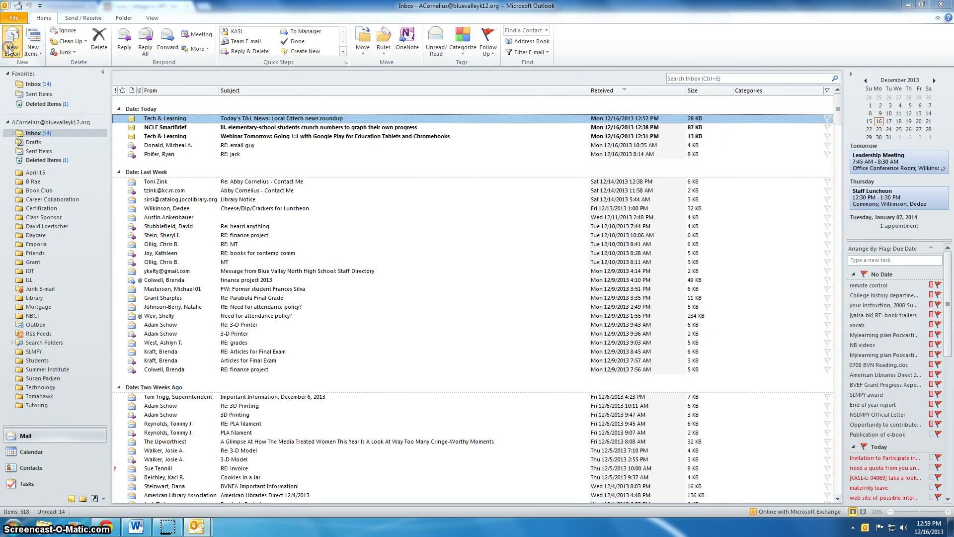
Start a new email to the library address with an hour 2 finance project subject
left_click(11, 48)
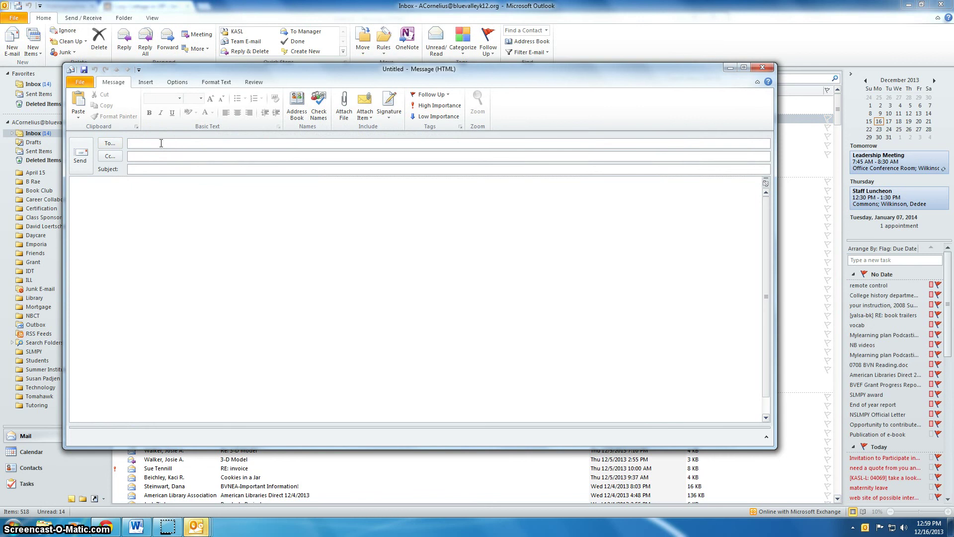
type("bvnlibar")
key("BackSpace")
key("BackSpace")
key("BackSpace")
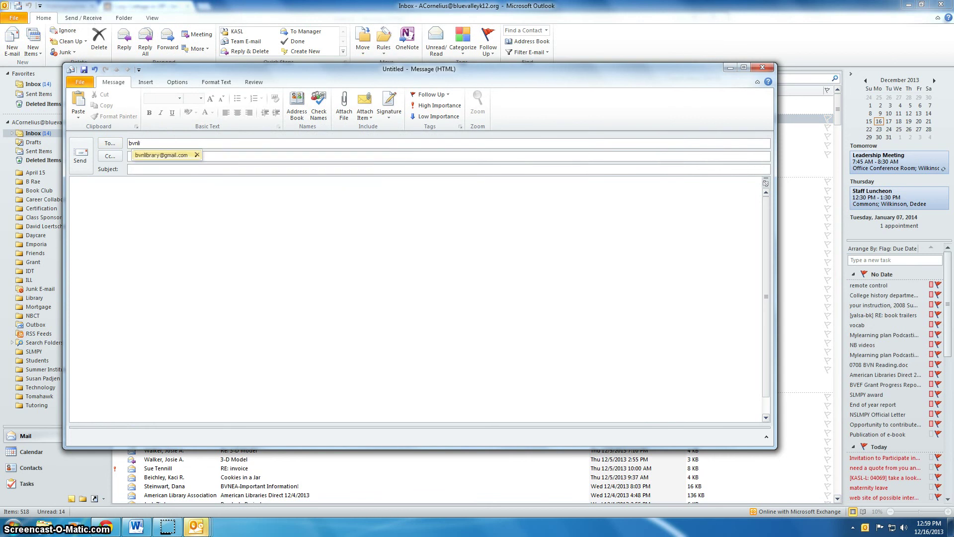
key("Tab")
key("Tab")
type("hou")
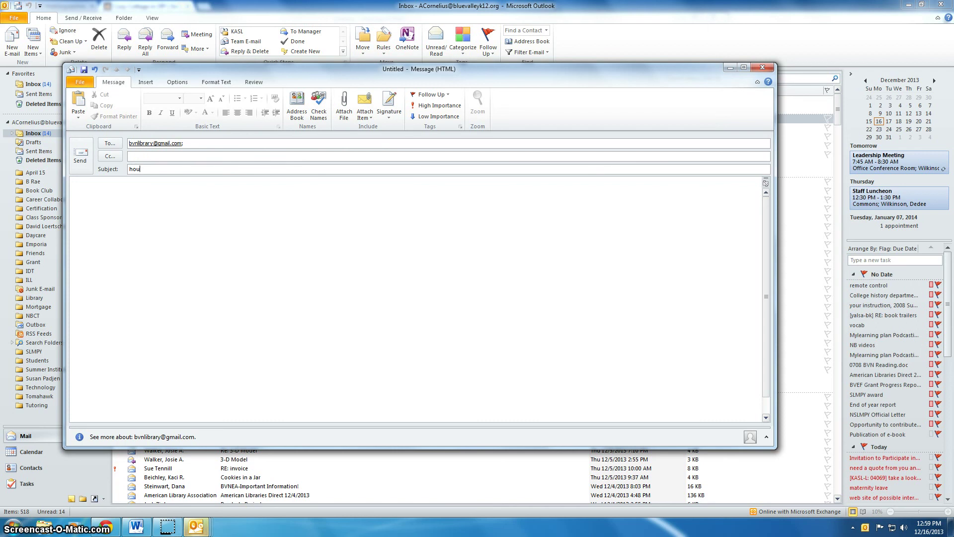
type("r 2, ")
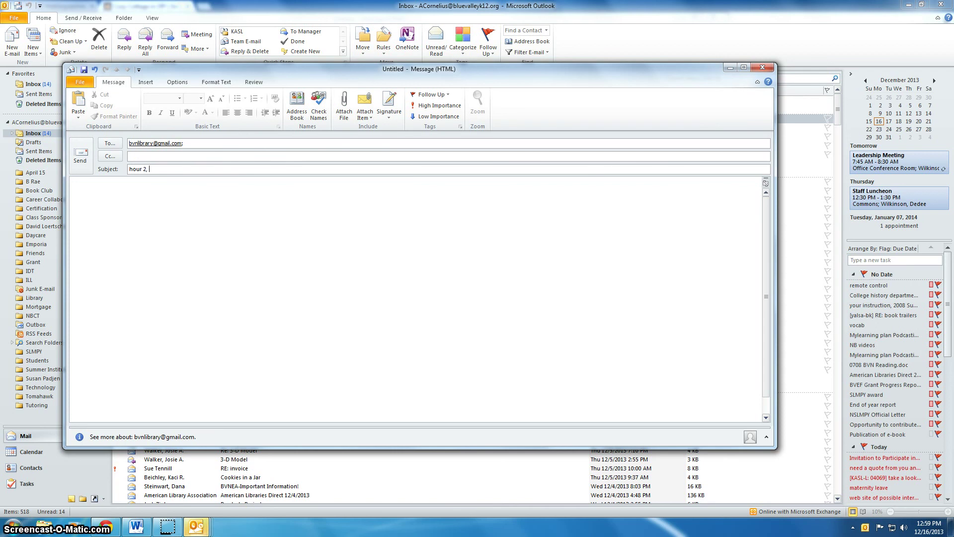
type("stein, finanace")
key("BackSpace")
key("BackSpace")
type("nce project")
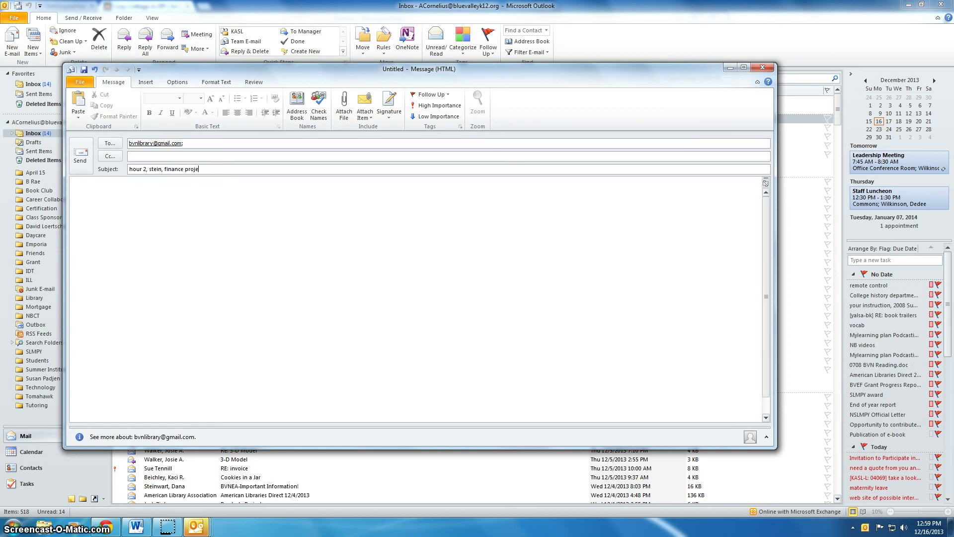
Paste the Smore flyer link into the message body and close the message window
key("Tab")
type("https://www.smore.com/yj3c")
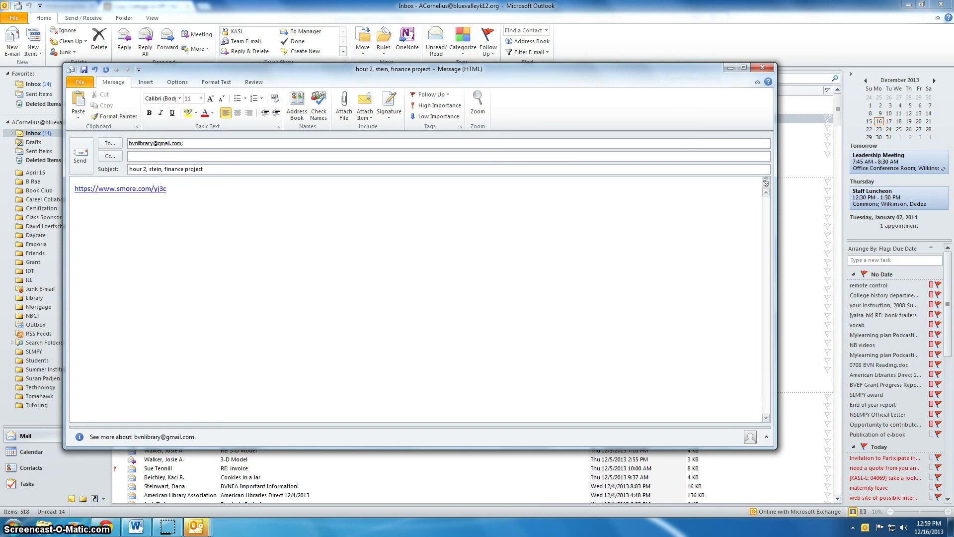
key("Return")
left_click(762, 67)
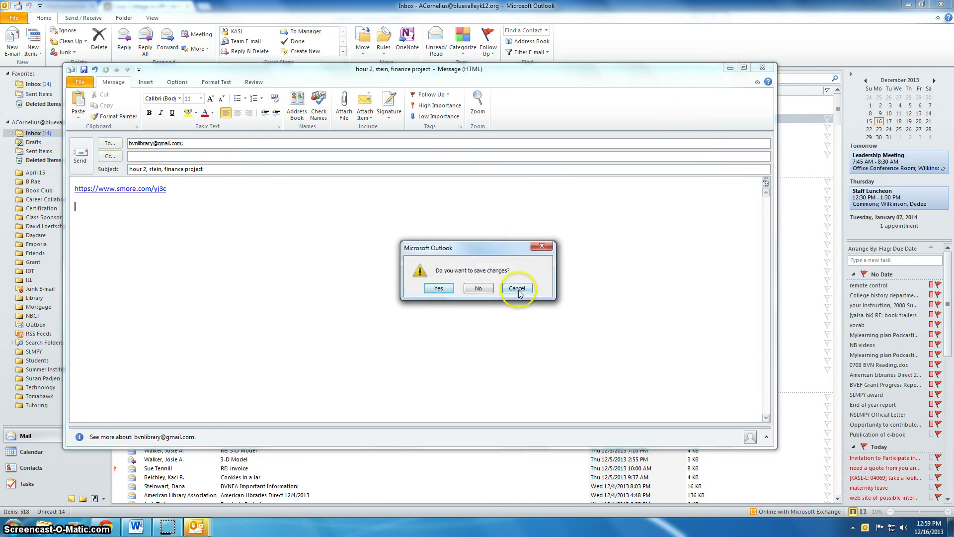
Bring Chrome back to the front, showing the published Cozy Cottage in OP! flyer
left_click(105, 526)
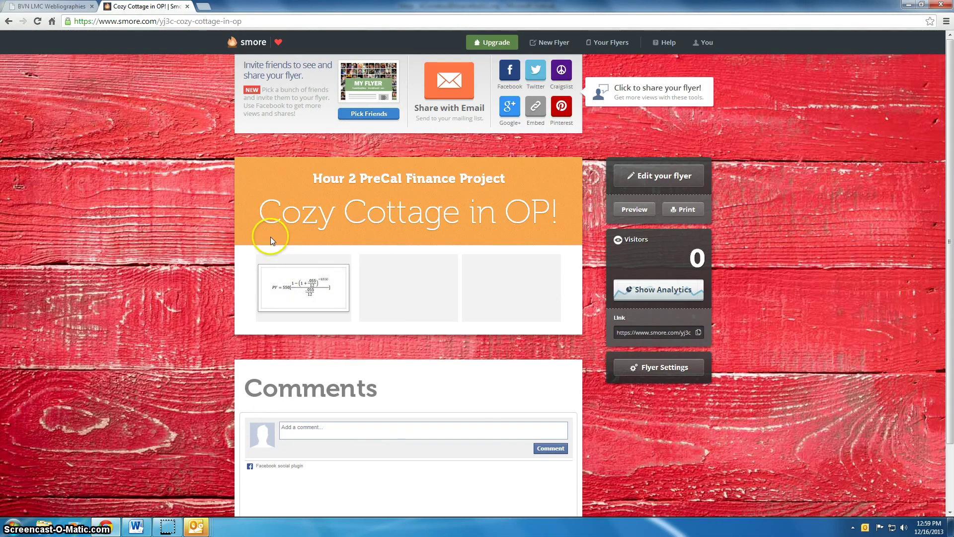